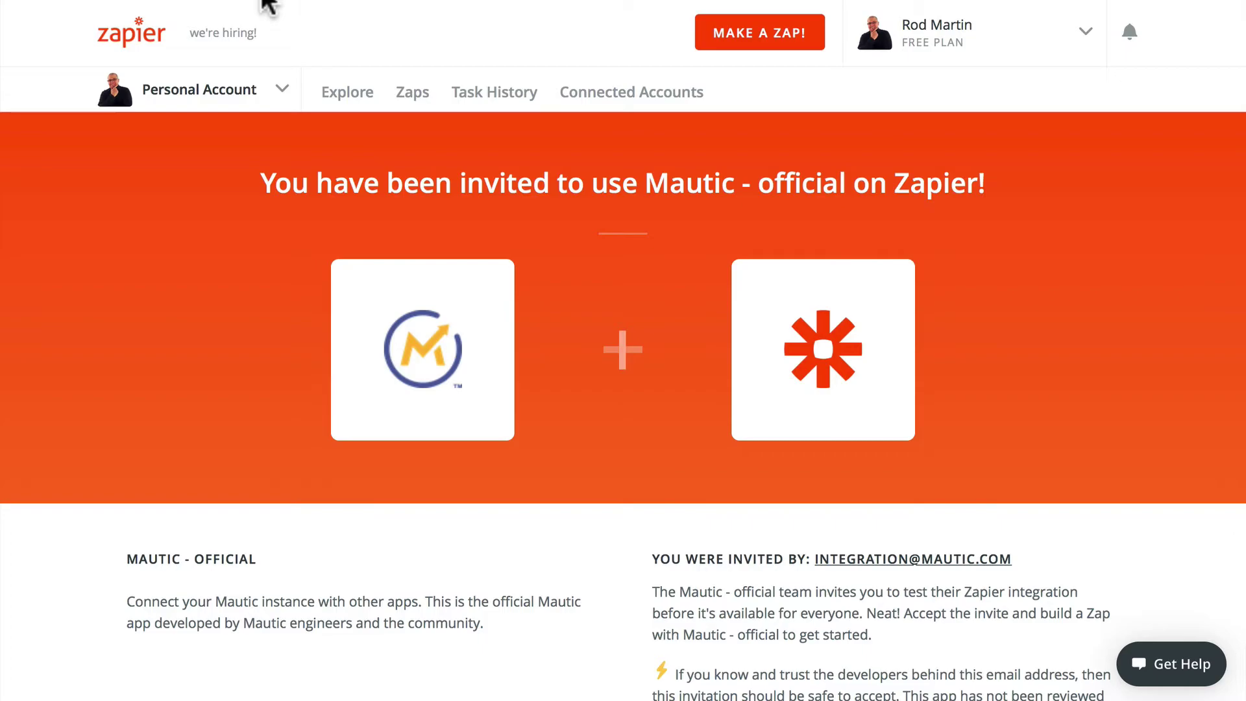
Step: Switch to the Mautic dashboard browser tab
{"action": "left_click", "coordinate": [269, 8]}
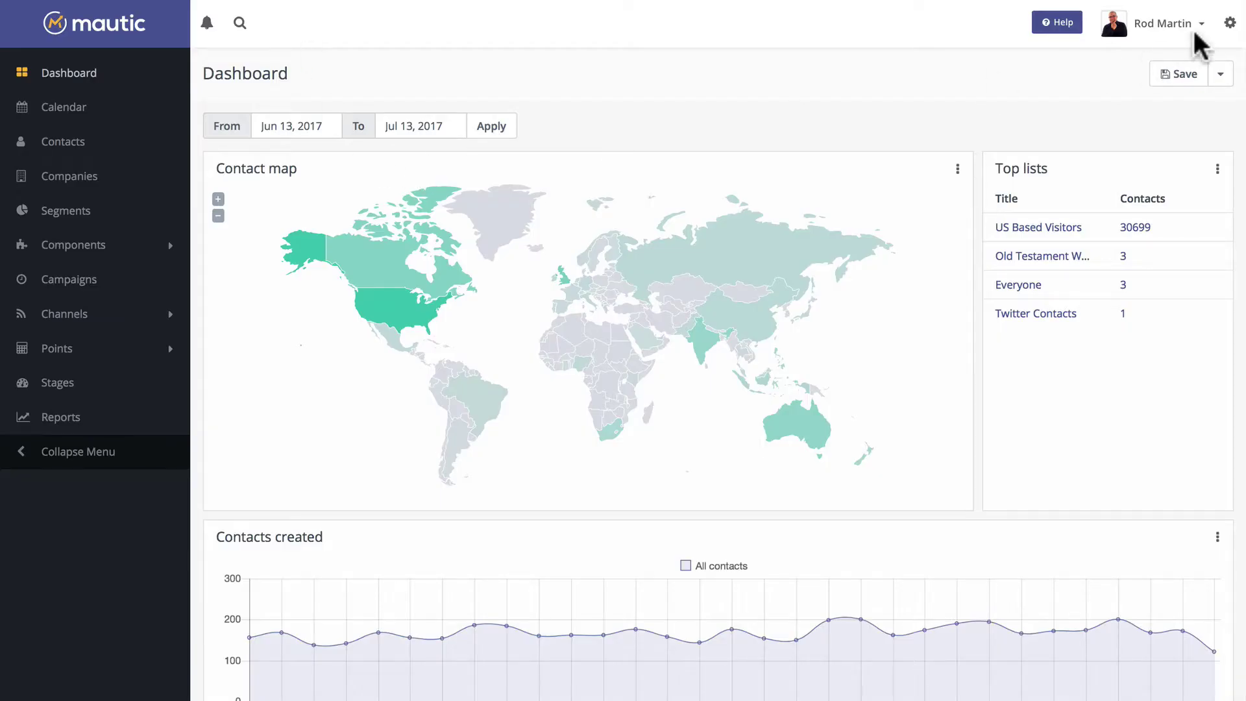
Step: Confirm Mautic's API Settings show API and HTTP basic auth enabled, then cancel without saving
{"action": "left_click", "coordinate": [1229, 23]}
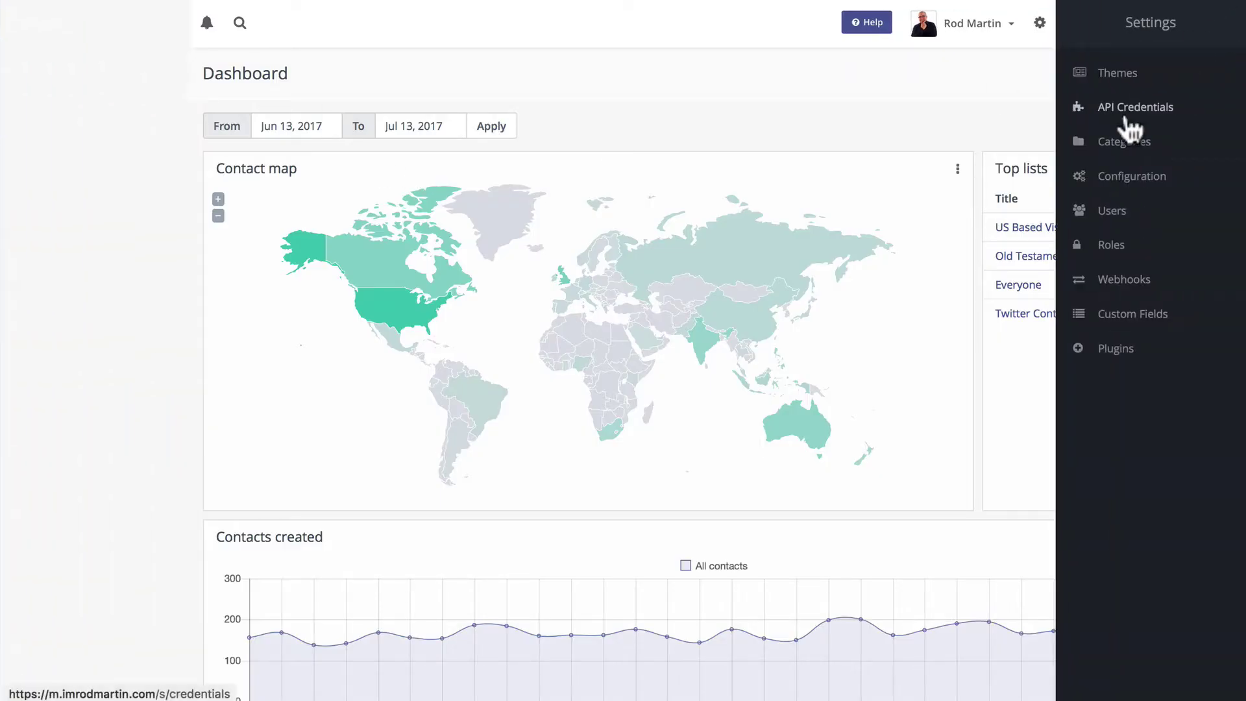
{"action": "left_click", "coordinate": [1116, 178]}
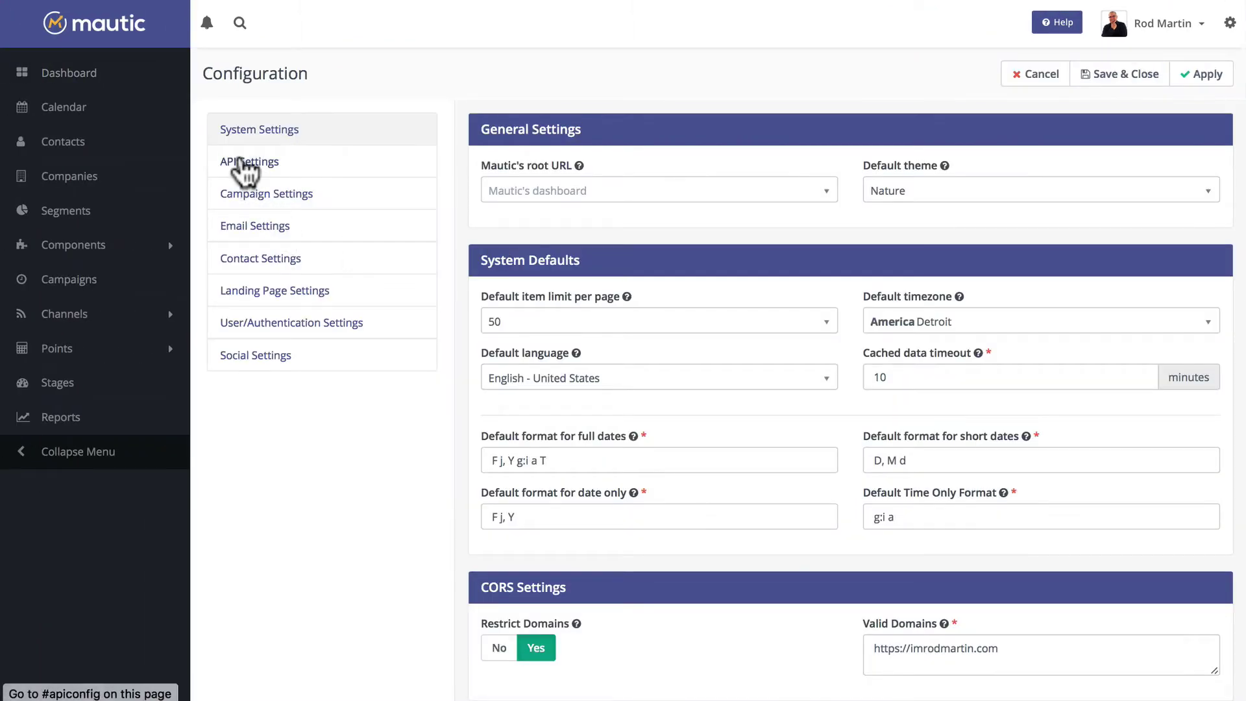
{"action": "left_click", "coordinate": [245, 167]}
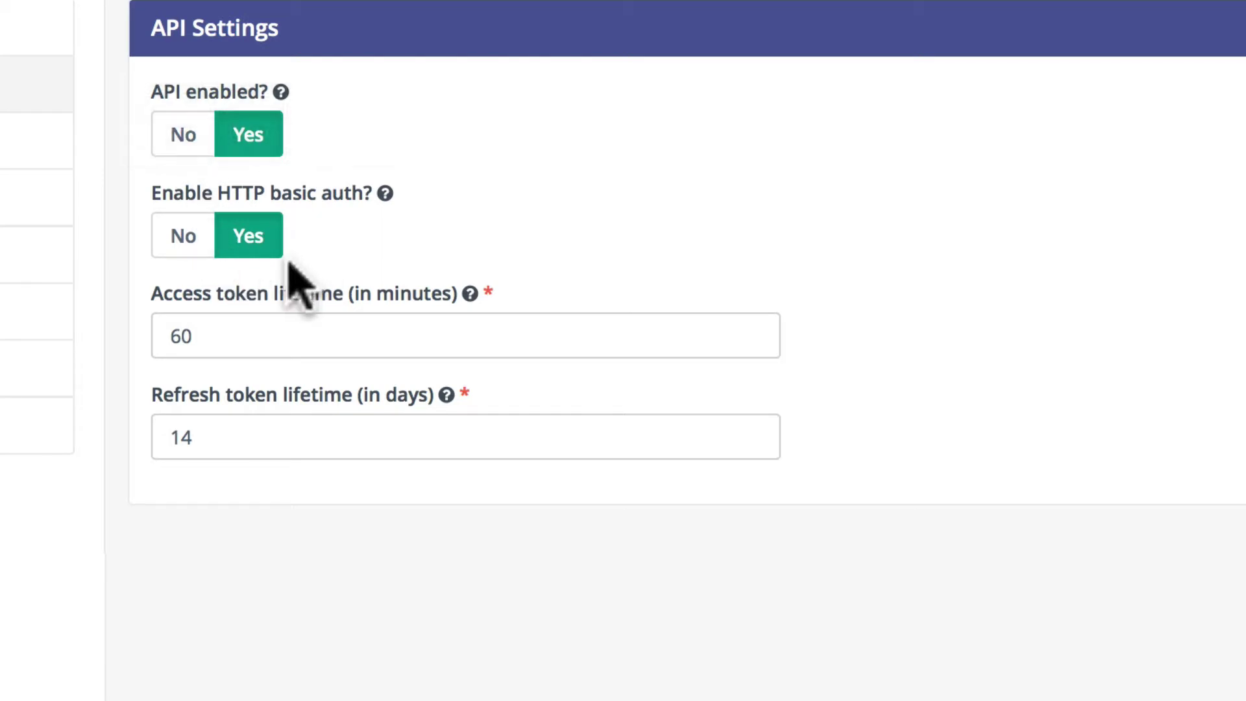
{"action": "left_click", "coordinate": [1041, 73]}
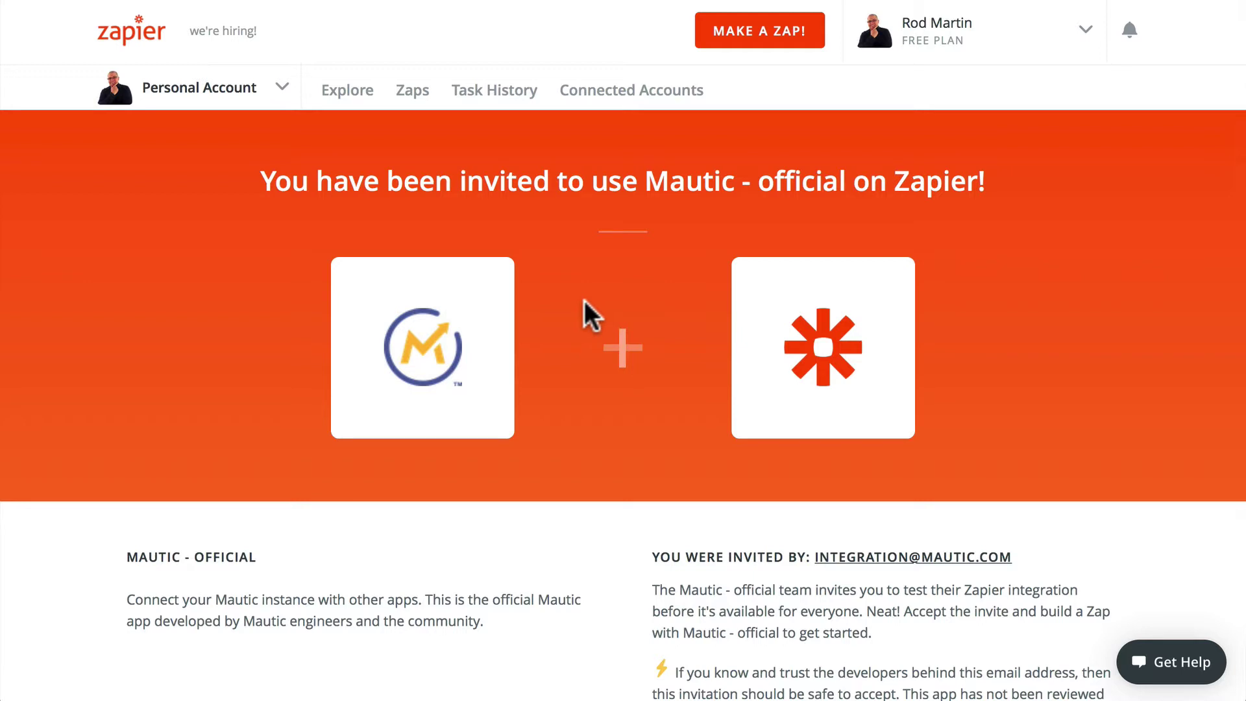
Step: Scroll the Zaps home page listing the active 'email on form fill' Zap
{"action": "scroll", "coordinate": [583, 305], "scroll_direction": "down", "scroll_amount": 4}
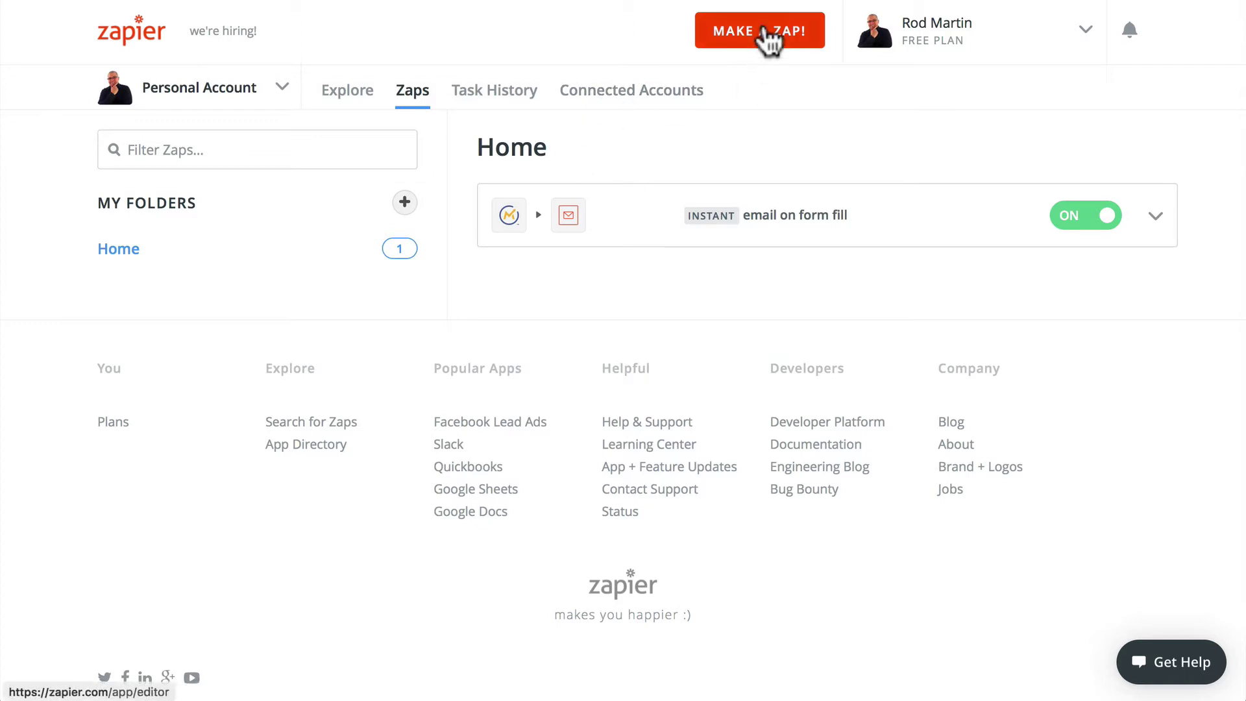
Step: Make a new Zap triggered by Mautic - official's Submitted Form event
{"action": "left_click", "coordinate": [764, 37]}
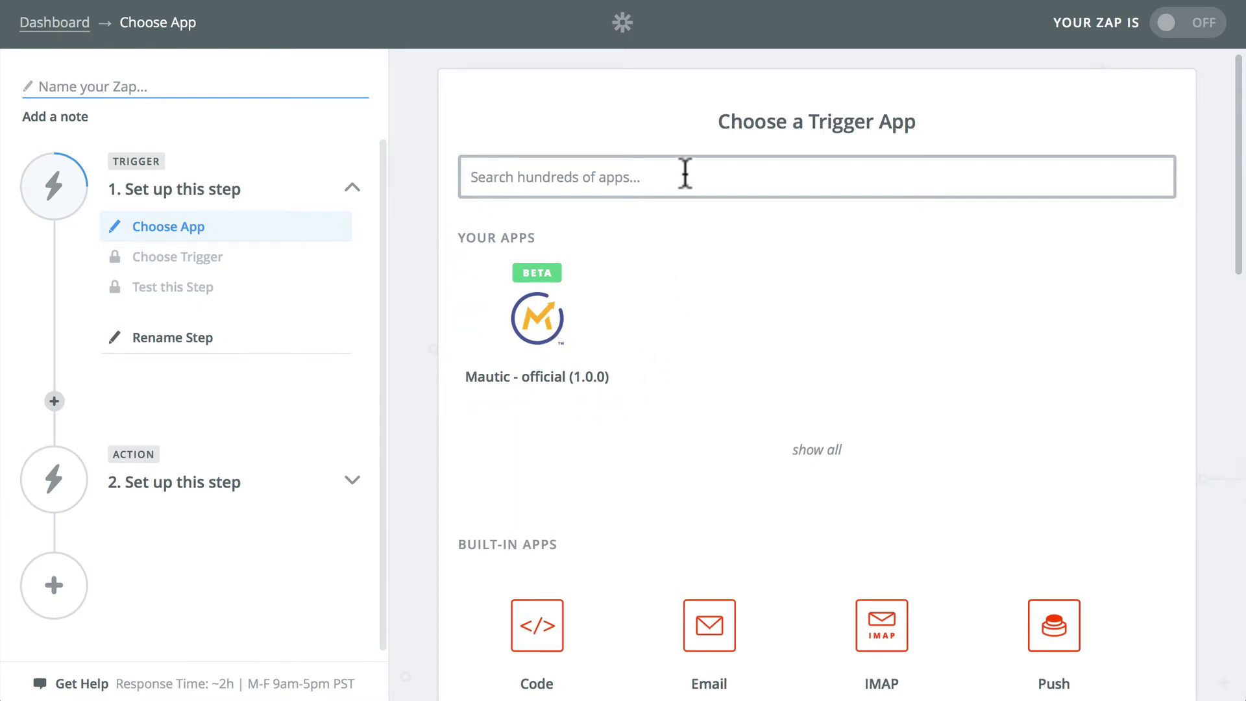
{"action": "left_click", "coordinate": [533, 315]}
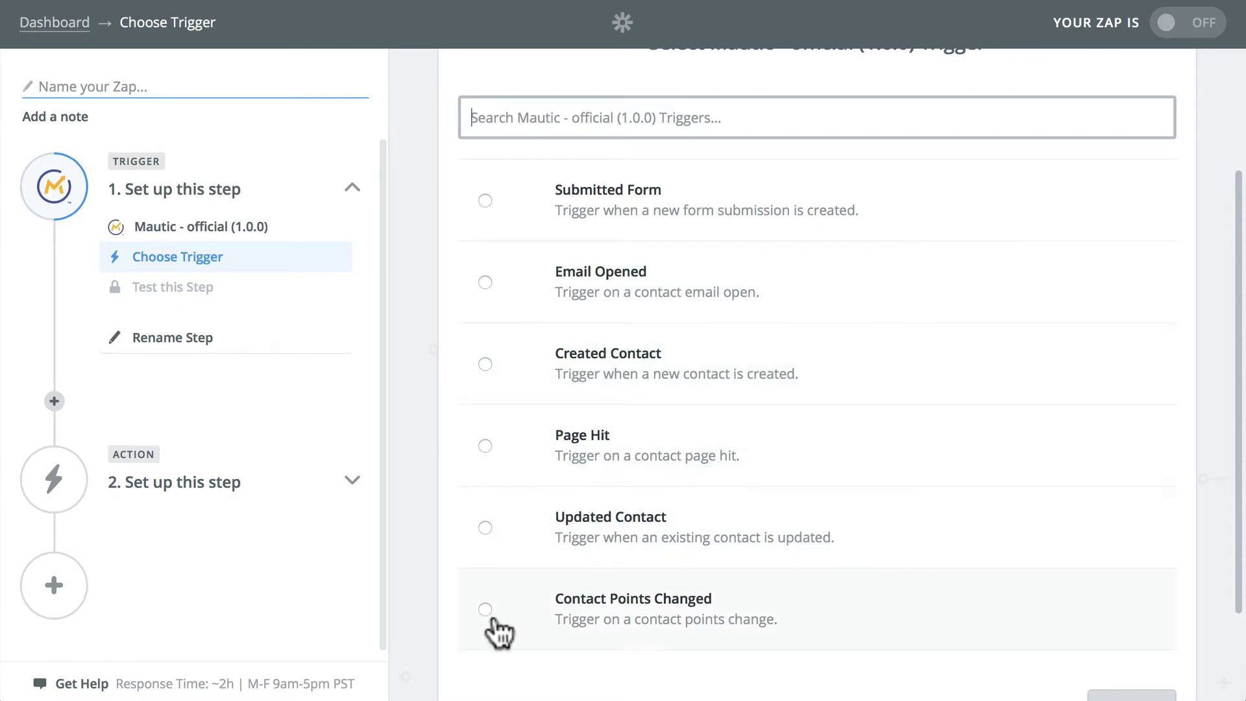
{"action": "left_click", "coordinate": [487, 201]}
{"action": "scroll", "coordinate": [429, 247], "scroll_direction": "down", "scroll_amount": 3}
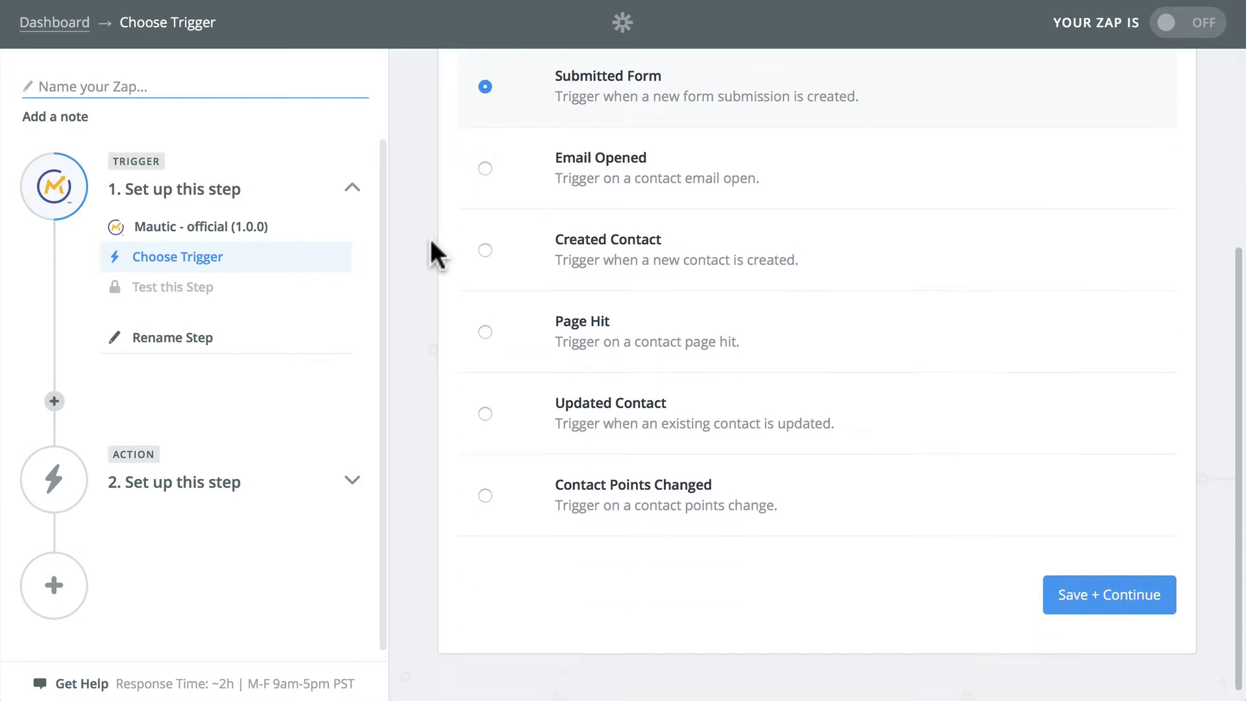
Step: Connect a Mautic account using its username, password and base URL, and save it for the trigger
{"action": "left_click", "coordinate": [1074, 593]}
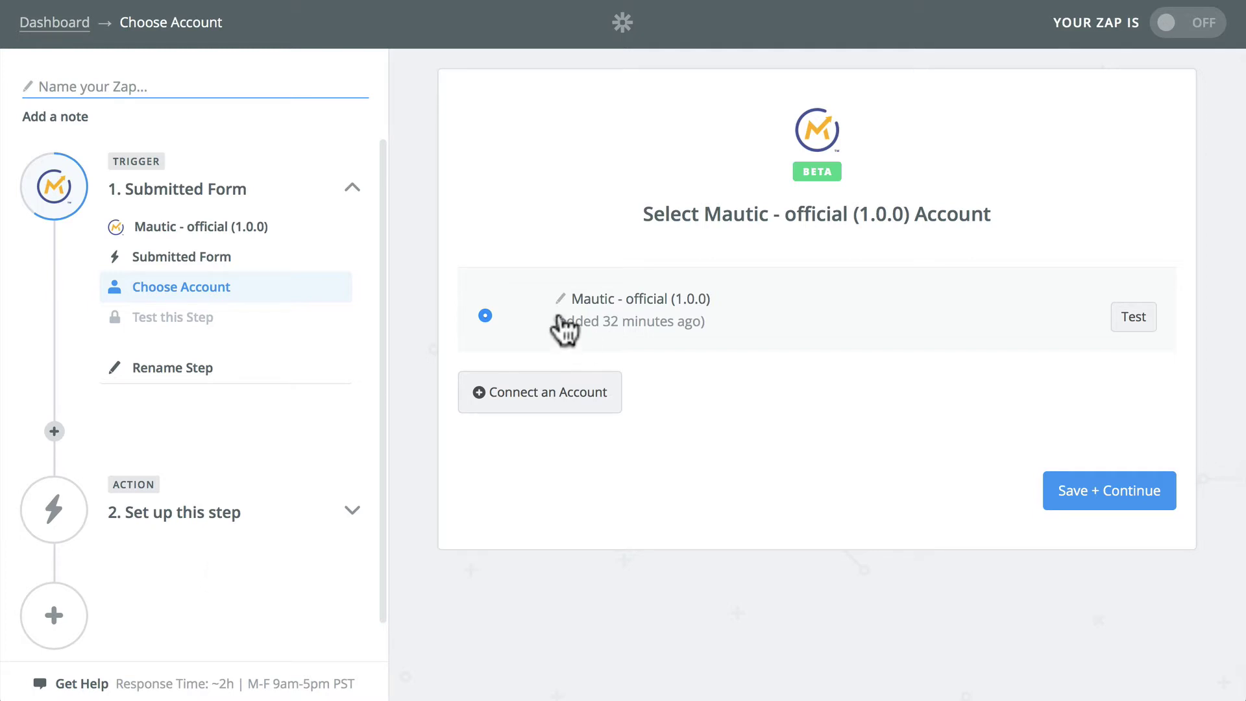
{"action": "left_click", "coordinate": [534, 396]}
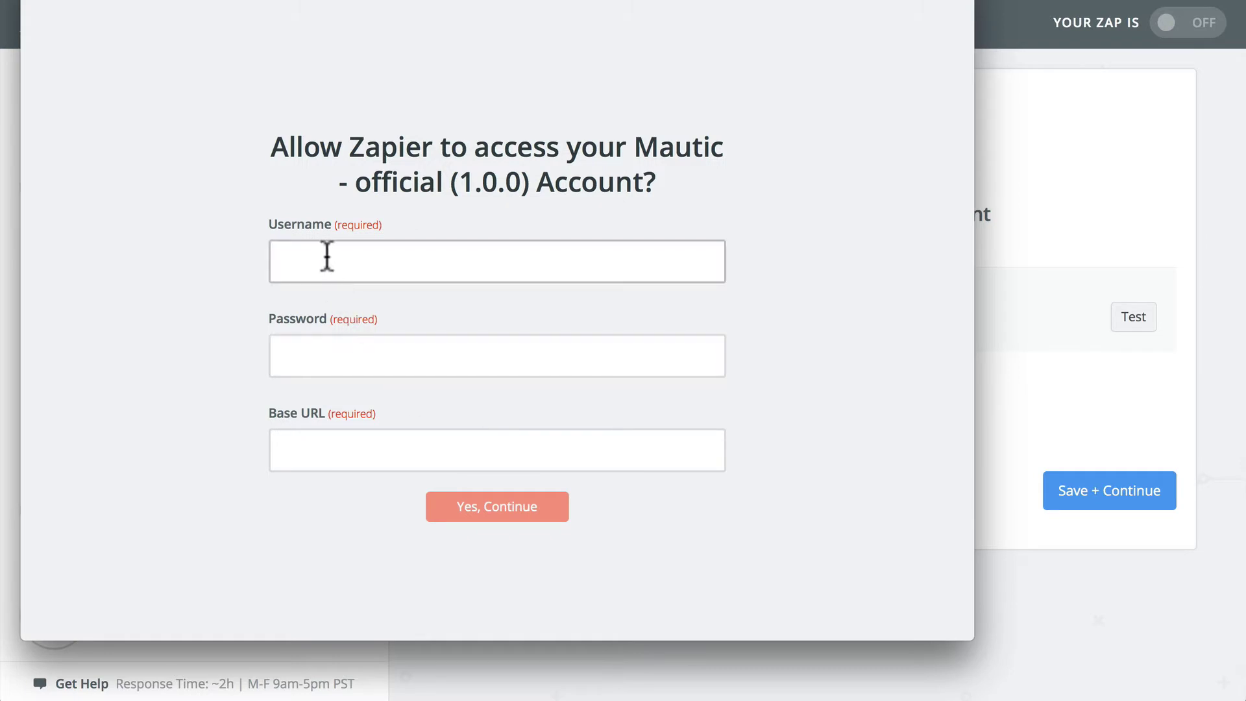
{"action": "left_click", "coordinate": [327, 256]}
{"action": "key", "text": "Tab"}
{"action": "key", "text": "ctrl+v"}
{"action": "key", "text": "Tab"}
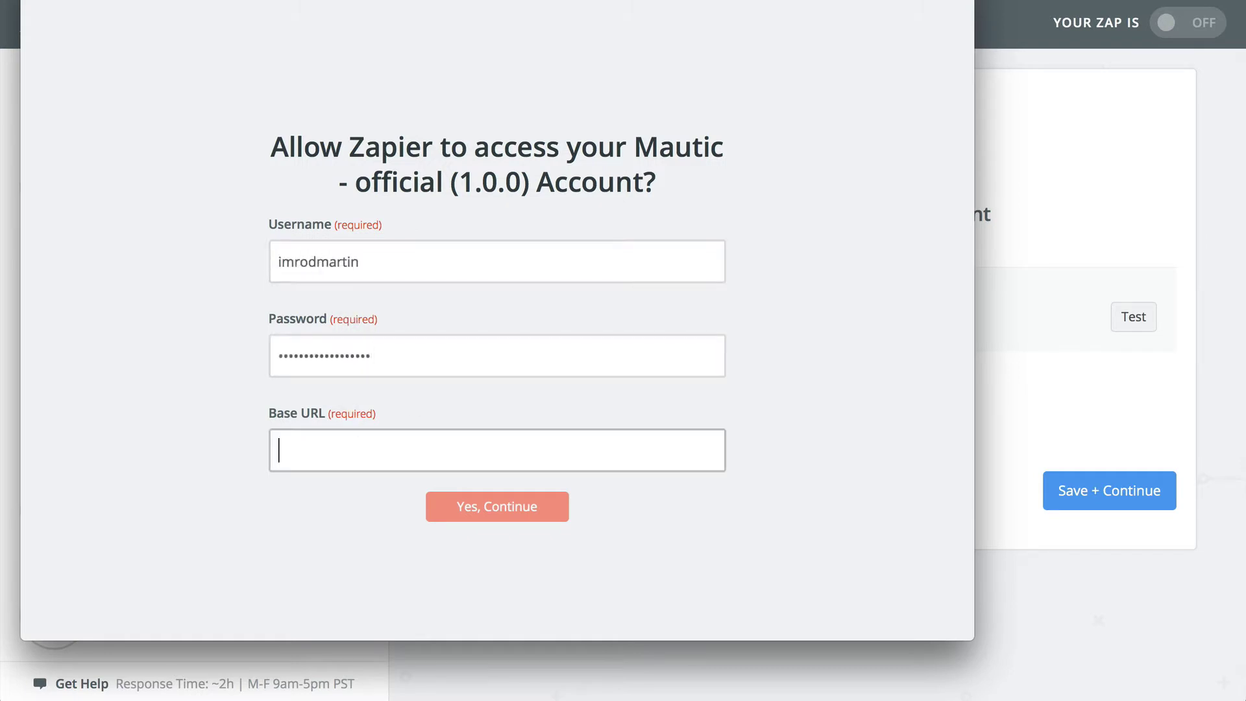
{"action": "key", "text": "ctrl+a"}
{"action": "left_click", "coordinate": [500, 507]}
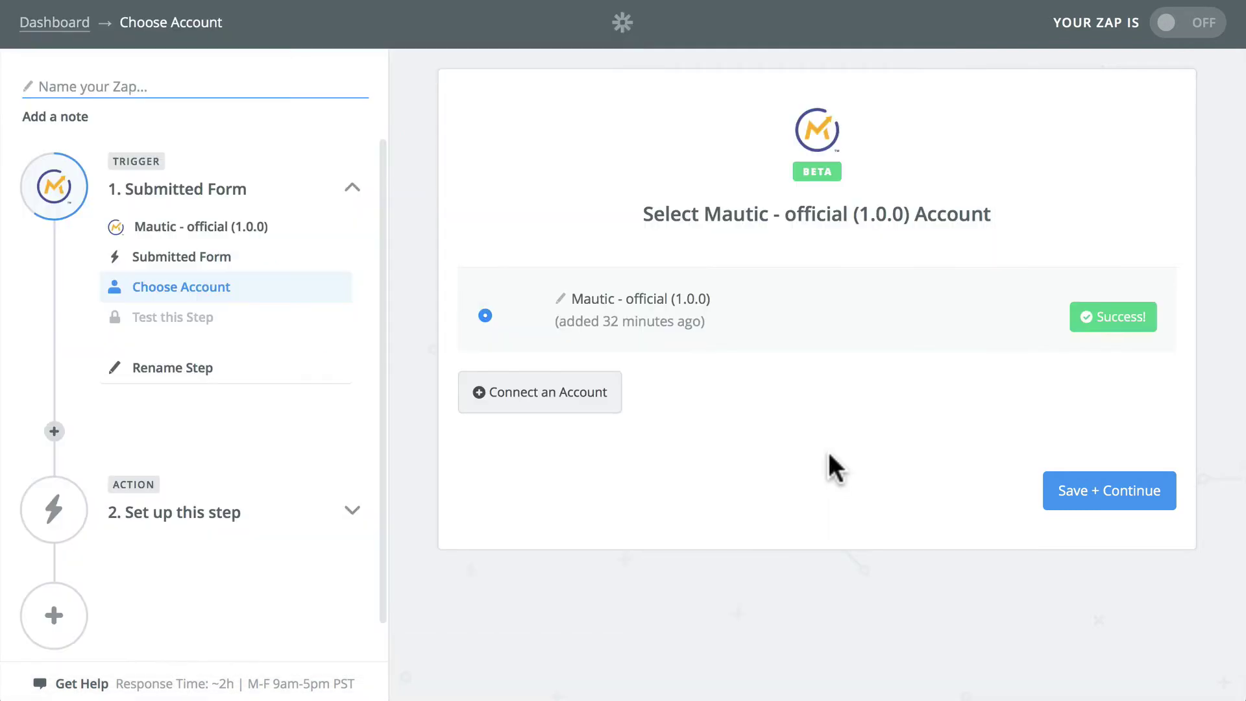
{"action": "left_click", "coordinate": [1132, 493]}
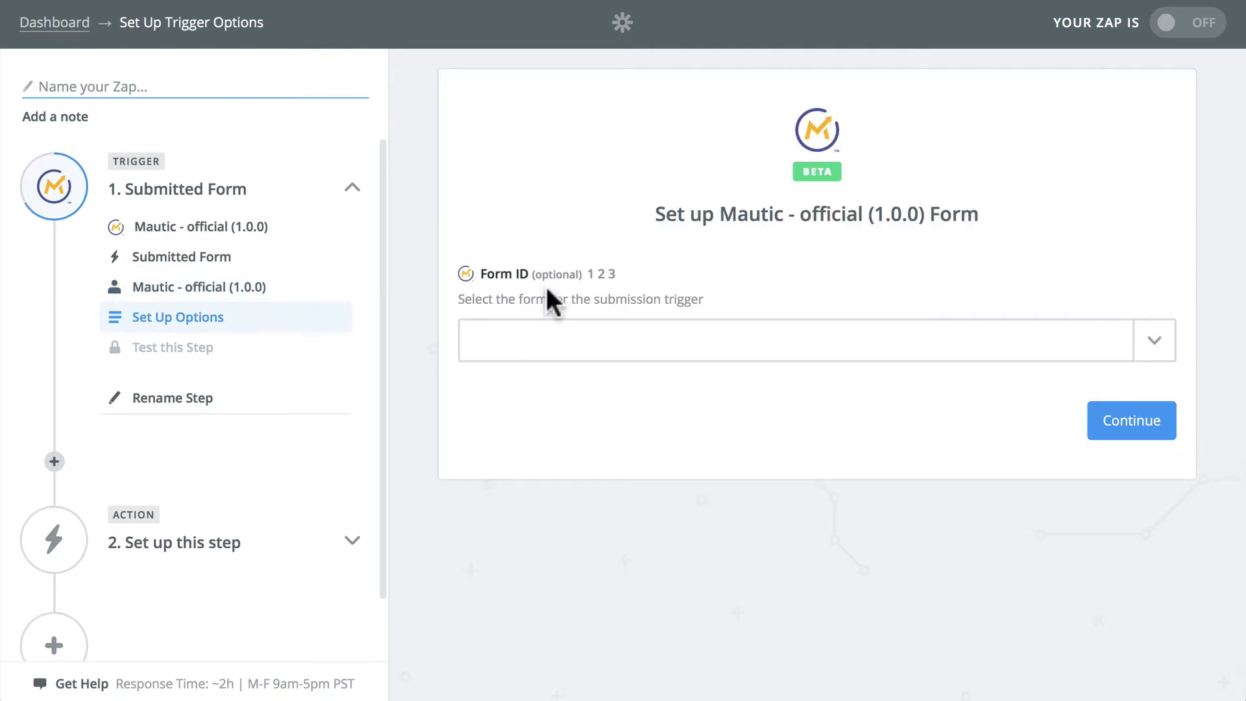
Step: Restrict the Submitted Form trigger to the Contact Rod form
{"action": "left_click", "coordinate": [566, 341]}
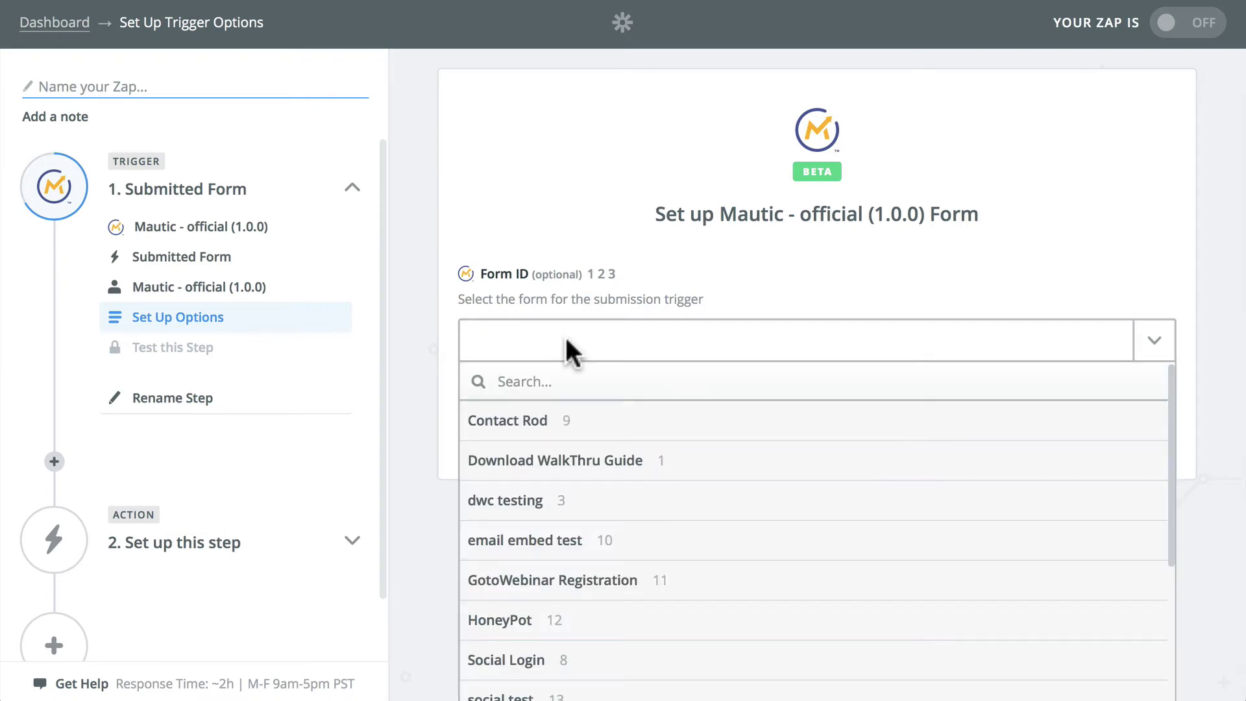
{"action": "left_click", "coordinate": [510, 420]}
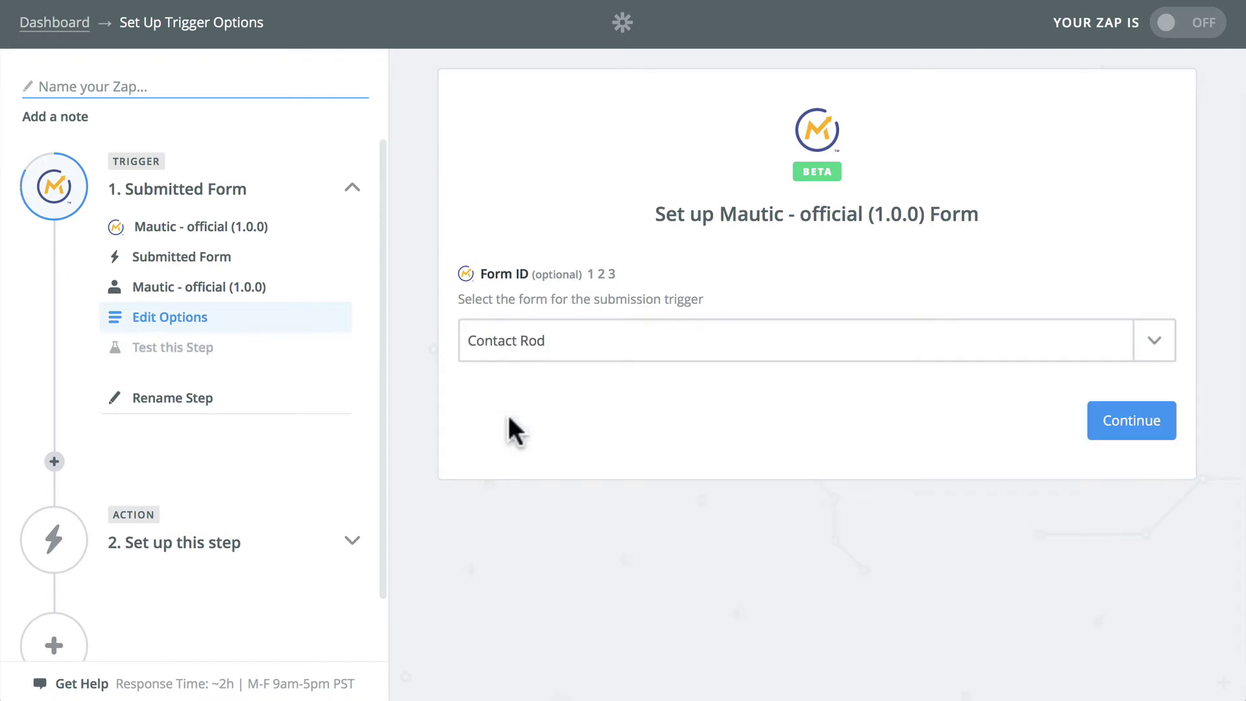
{"action": "left_click", "coordinate": [1127, 429]}
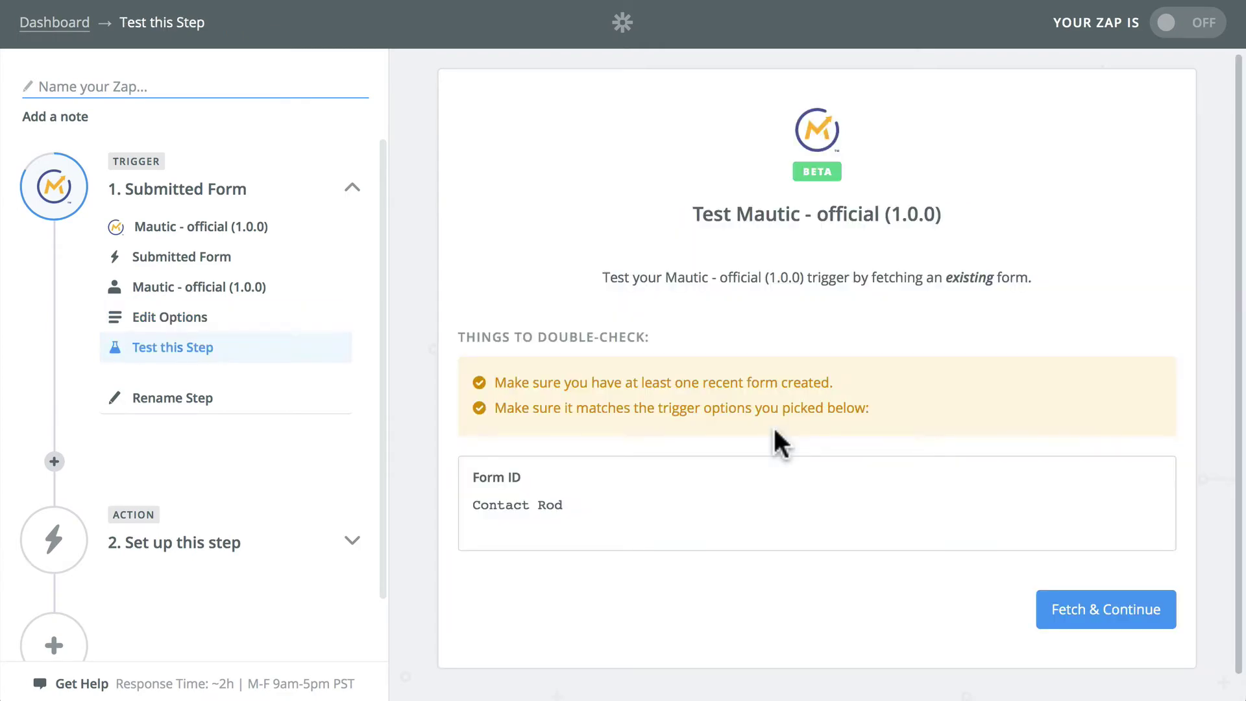
Step: Fetch and review a sample Contact Rod submission, then continue to the action step
{"action": "left_click", "coordinate": [1111, 622]}
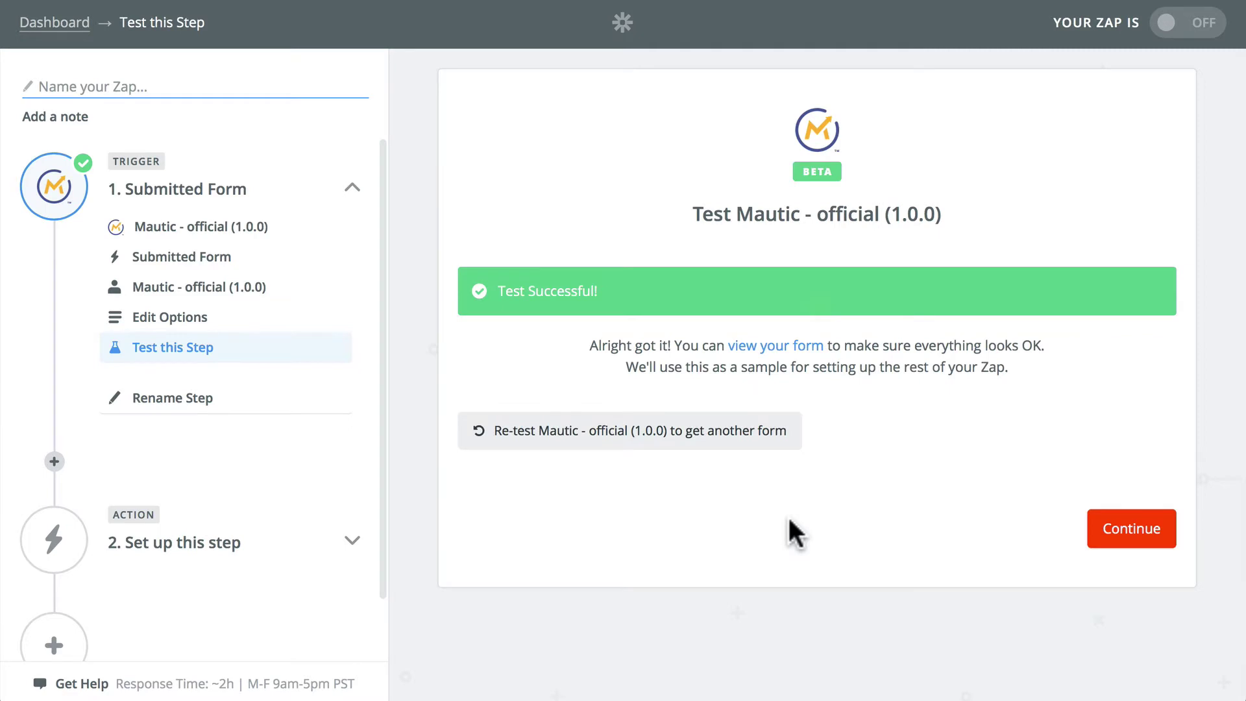
{"action": "left_click", "coordinate": [782, 349]}
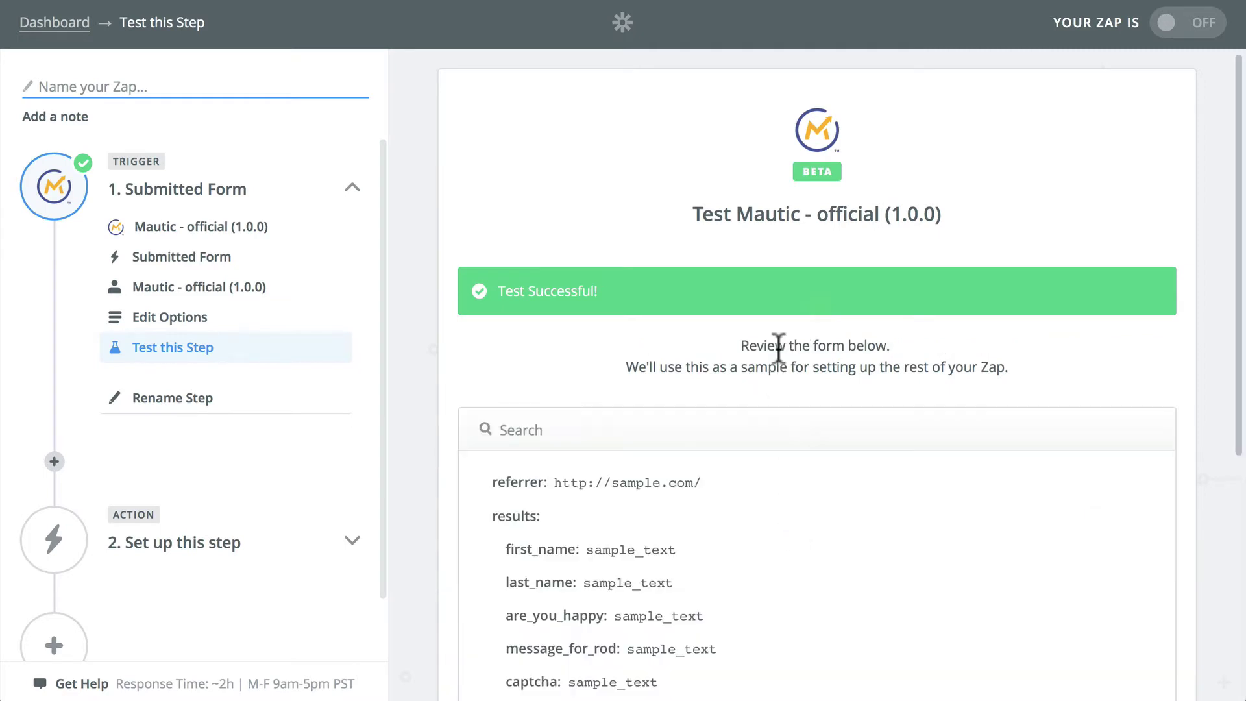
{"action": "scroll", "coordinate": [800, 477], "scroll_direction": "down", "scroll_amount": 3}
{"action": "scroll", "coordinate": [799, 474], "scroll_direction": "down", "scroll_amount": 15}
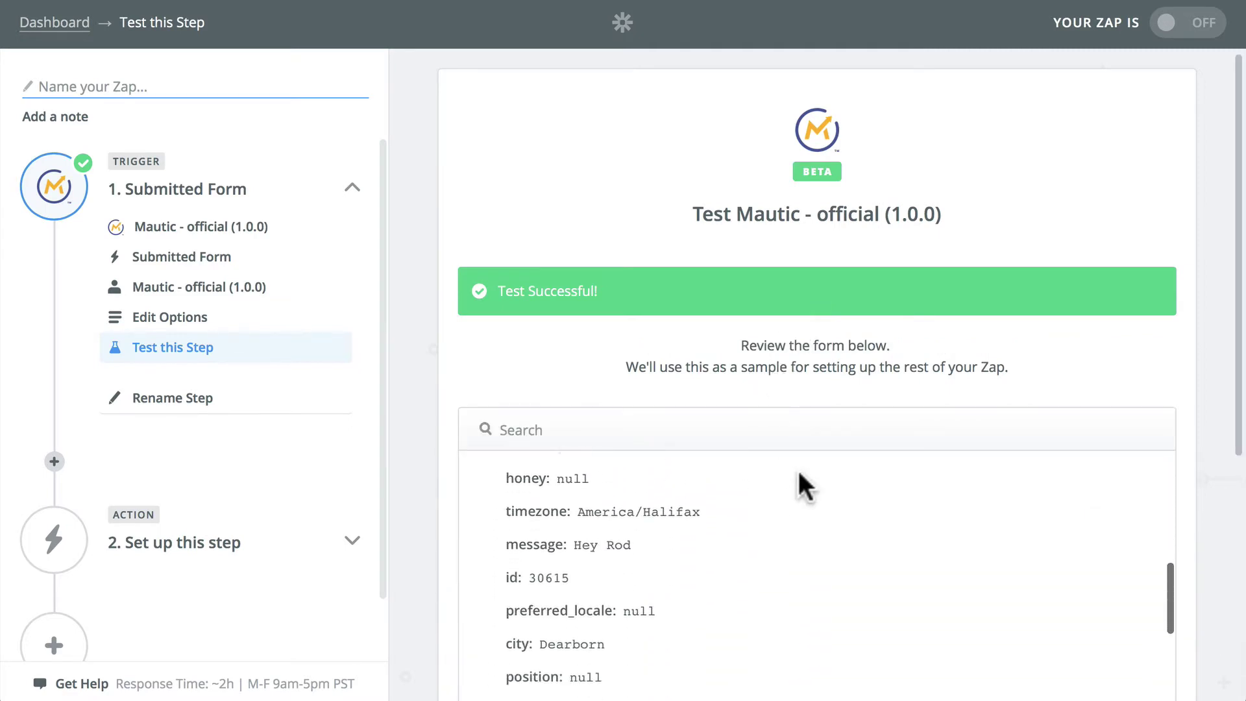
{"action": "scroll", "coordinate": [799, 474], "scroll_direction": "up", "scroll_amount": 20}
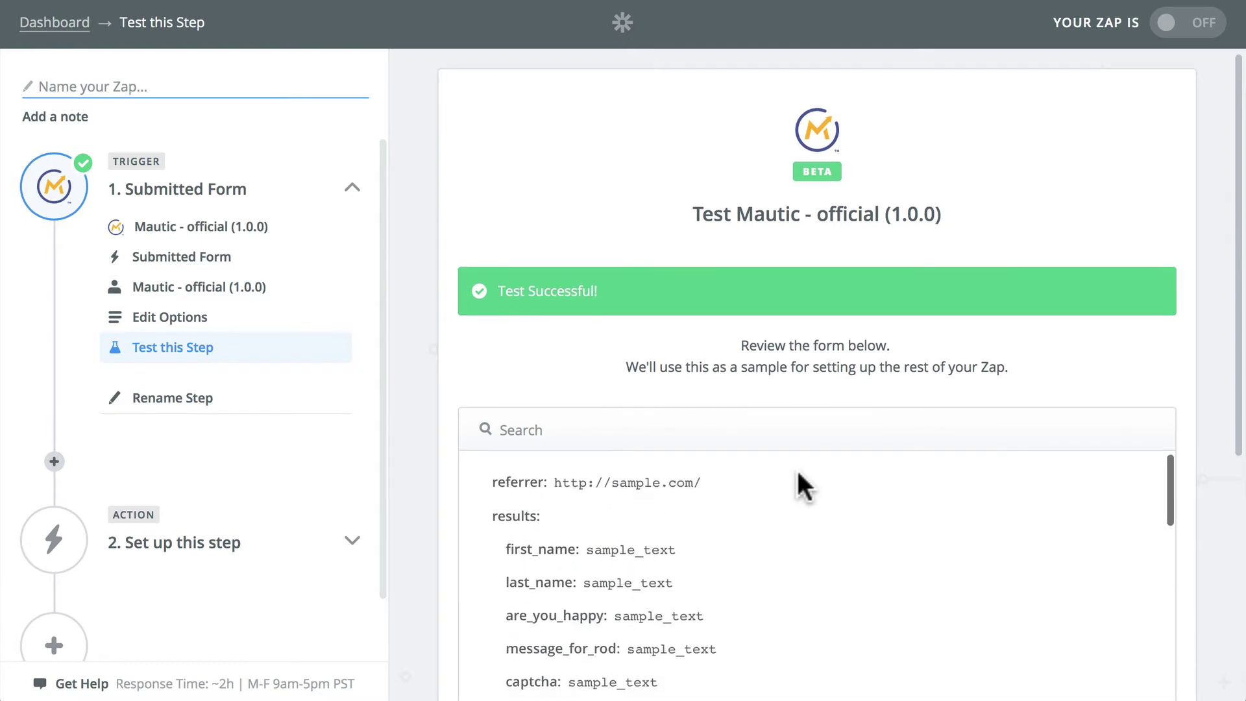
{"action": "scroll", "coordinate": [1210, 392], "scroll_direction": "down", "scroll_amount": 6}
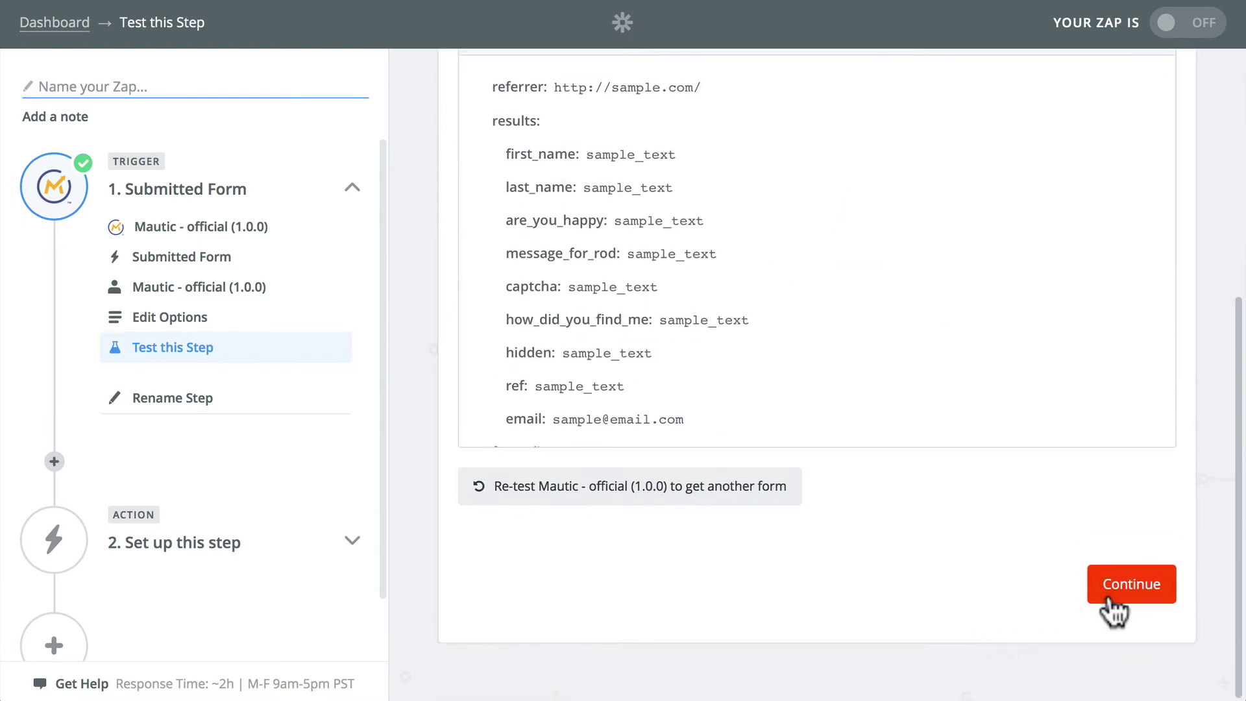
{"action": "left_click", "coordinate": [1132, 584]}
{"action": "left_click", "coordinate": [170, 194]}
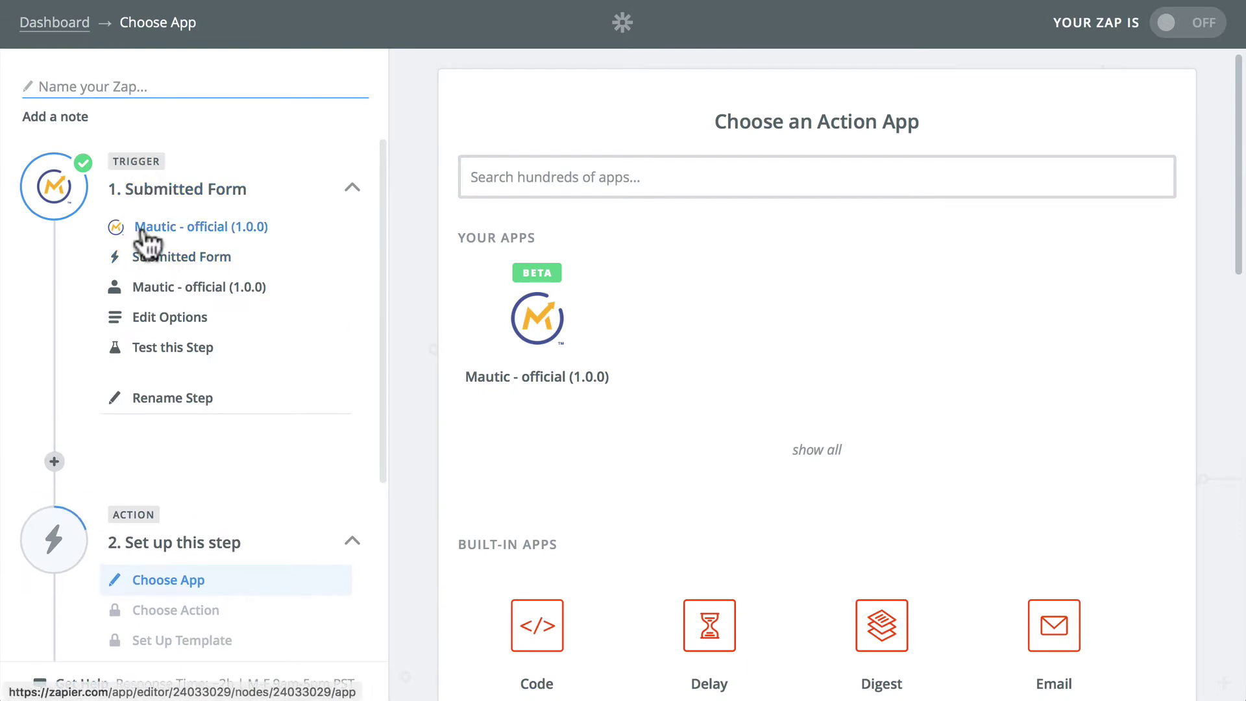
Step: Pick Email by Zapier from Built-in Apps and save its Send Outbound Email action
{"action": "scroll", "coordinate": [92, 292], "scroll_direction": "down", "scroll_amount": 4}
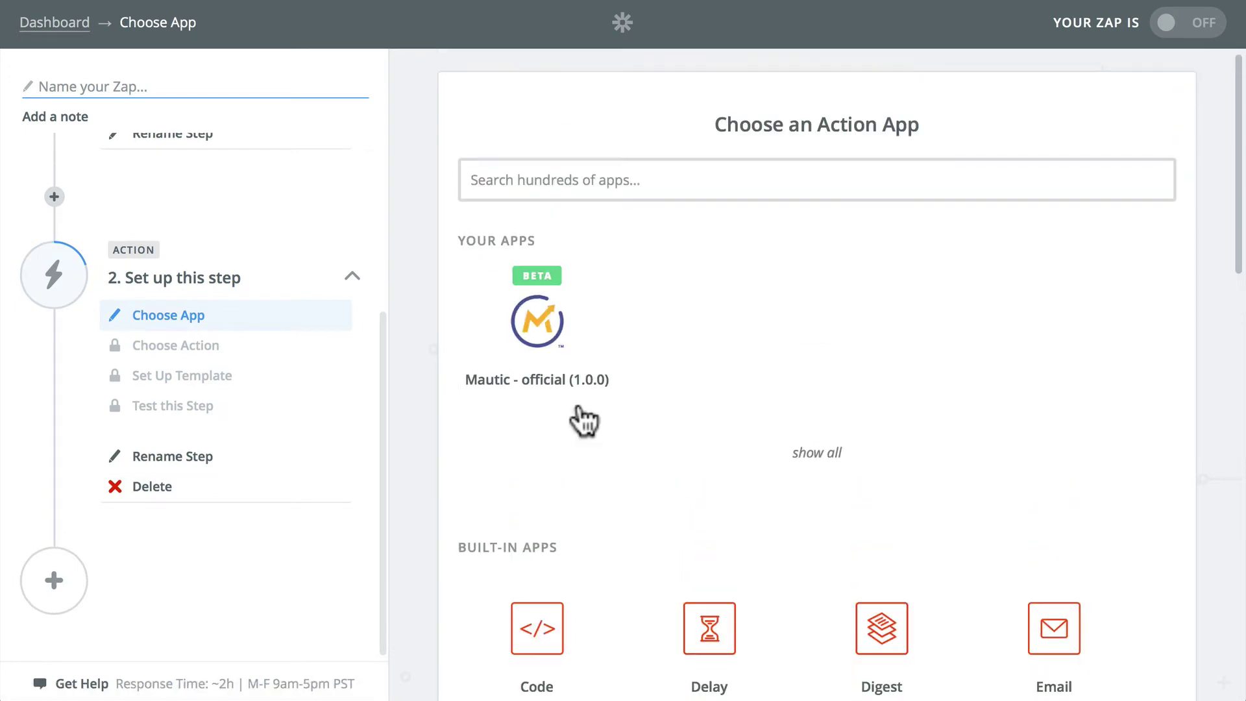
{"action": "scroll", "coordinate": [578, 417], "scroll_direction": "down", "scroll_amount": 3}
{"action": "scroll", "coordinate": [581, 342], "scroll_direction": "up", "scroll_amount": 3}
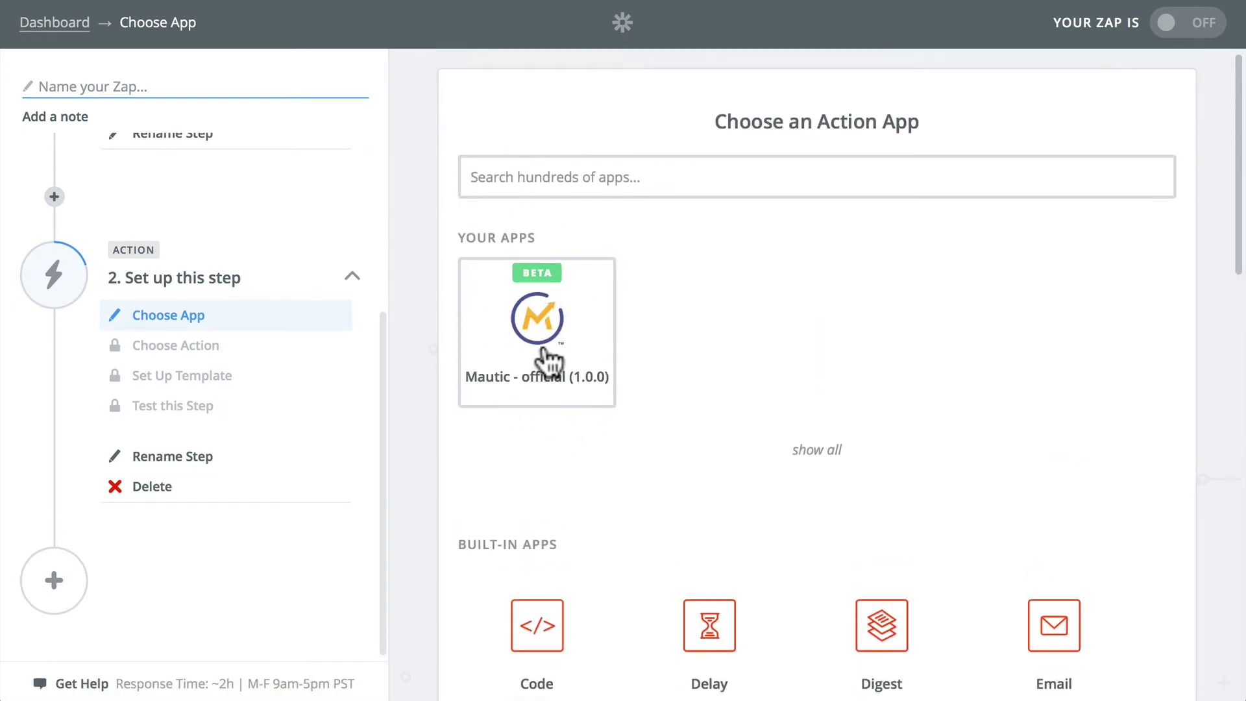
{"action": "scroll", "coordinate": [548, 360], "scroll_direction": "down", "scroll_amount": 5}
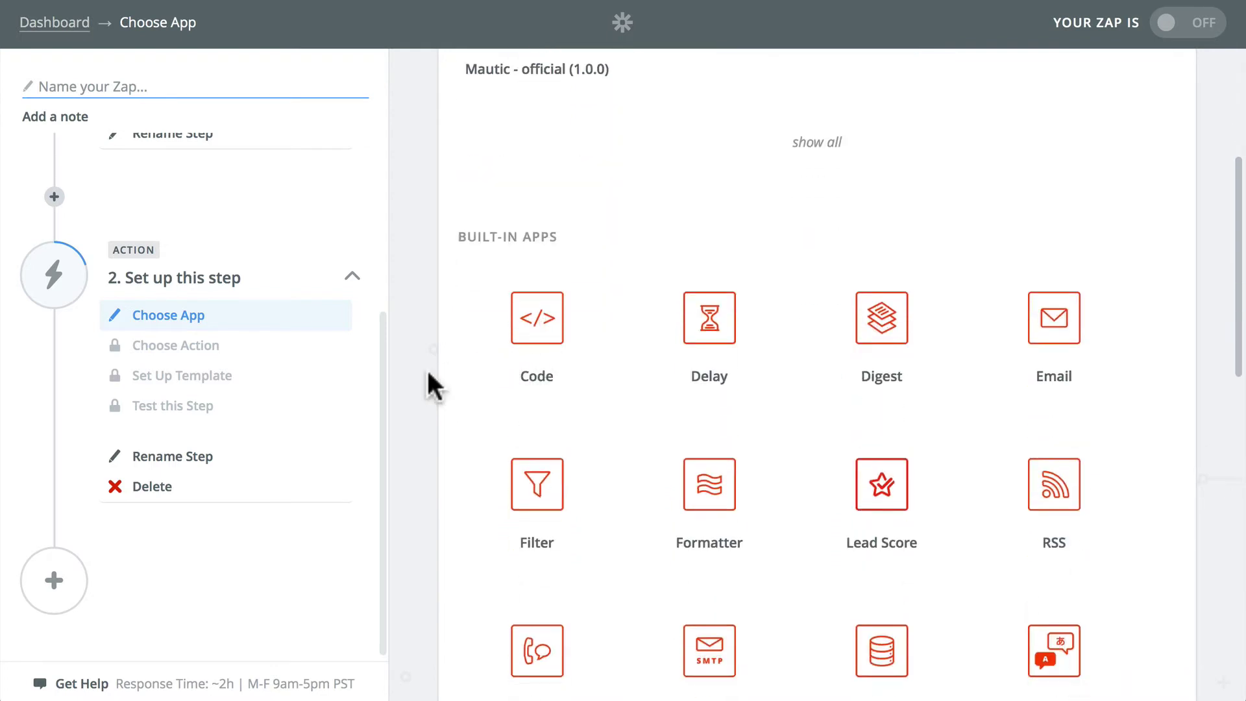
{"action": "scroll", "coordinate": [425, 362], "scroll_direction": "down", "scroll_amount": 1}
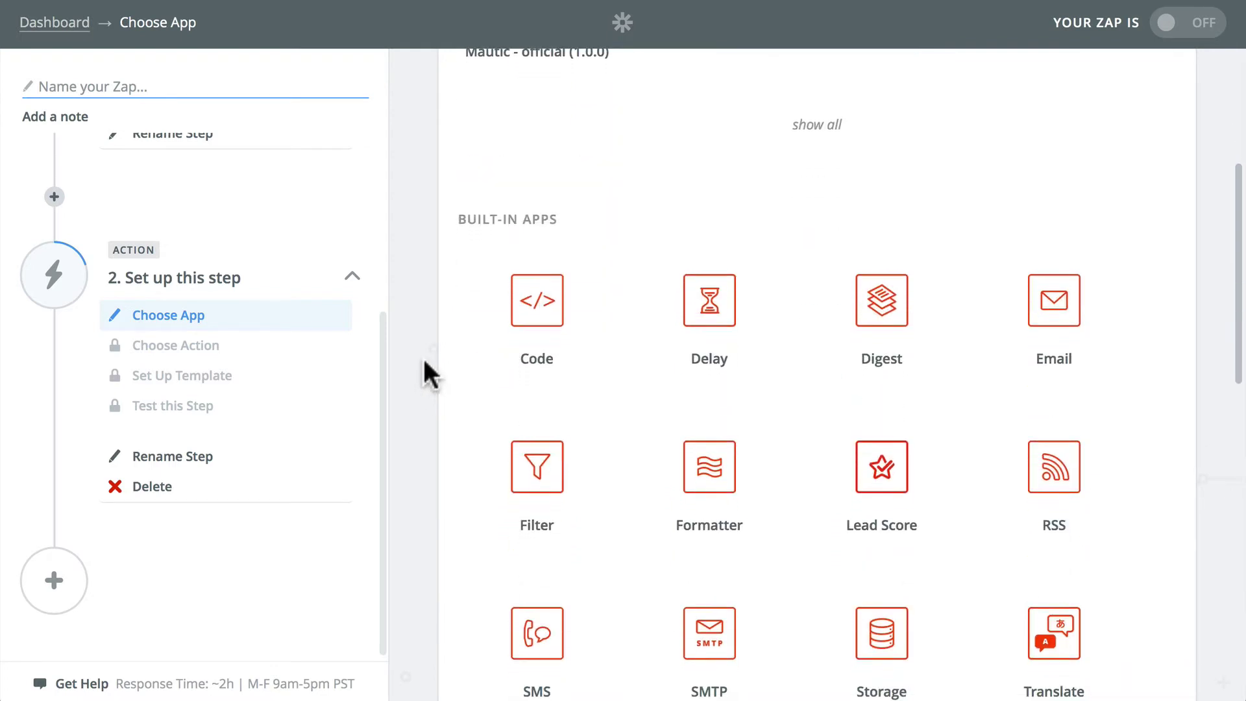
{"action": "scroll", "coordinate": [424, 362], "scroll_direction": "up", "scroll_amount": 1}
{"action": "scroll", "coordinate": [424, 362], "scroll_direction": "down", "scroll_amount": 1}
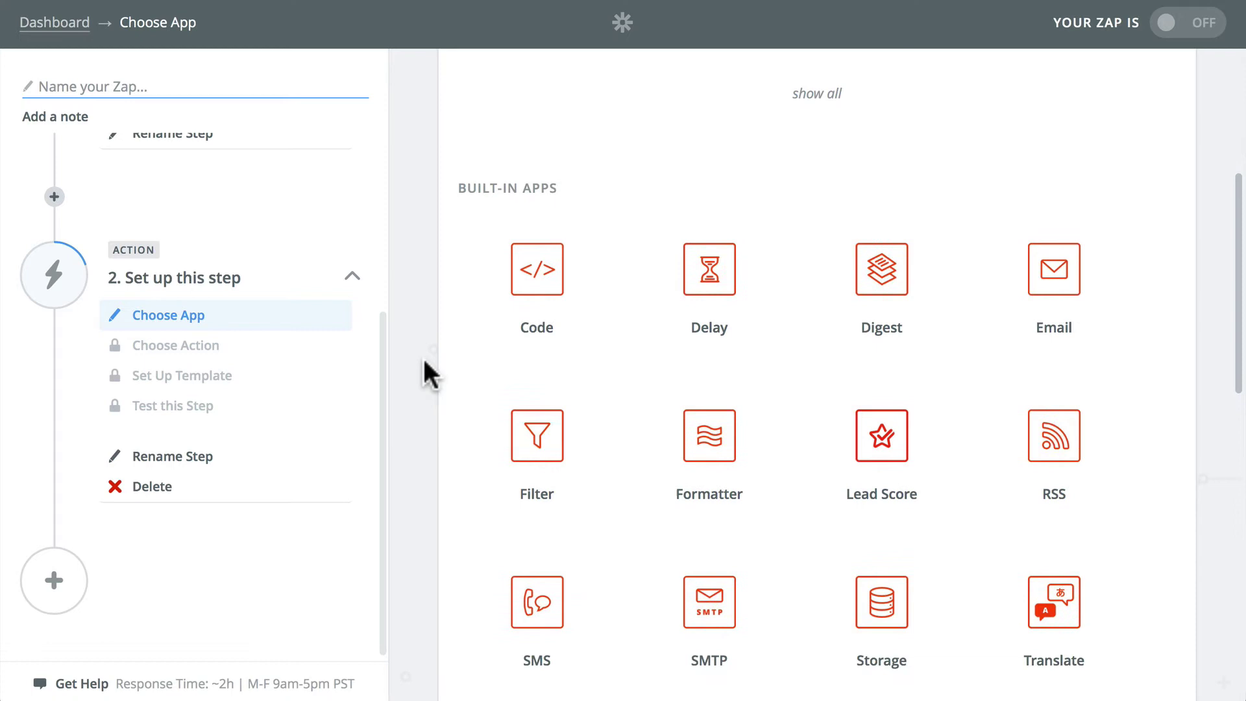
{"action": "scroll", "coordinate": [425, 362], "scroll_direction": "down", "scroll_amount": 1}
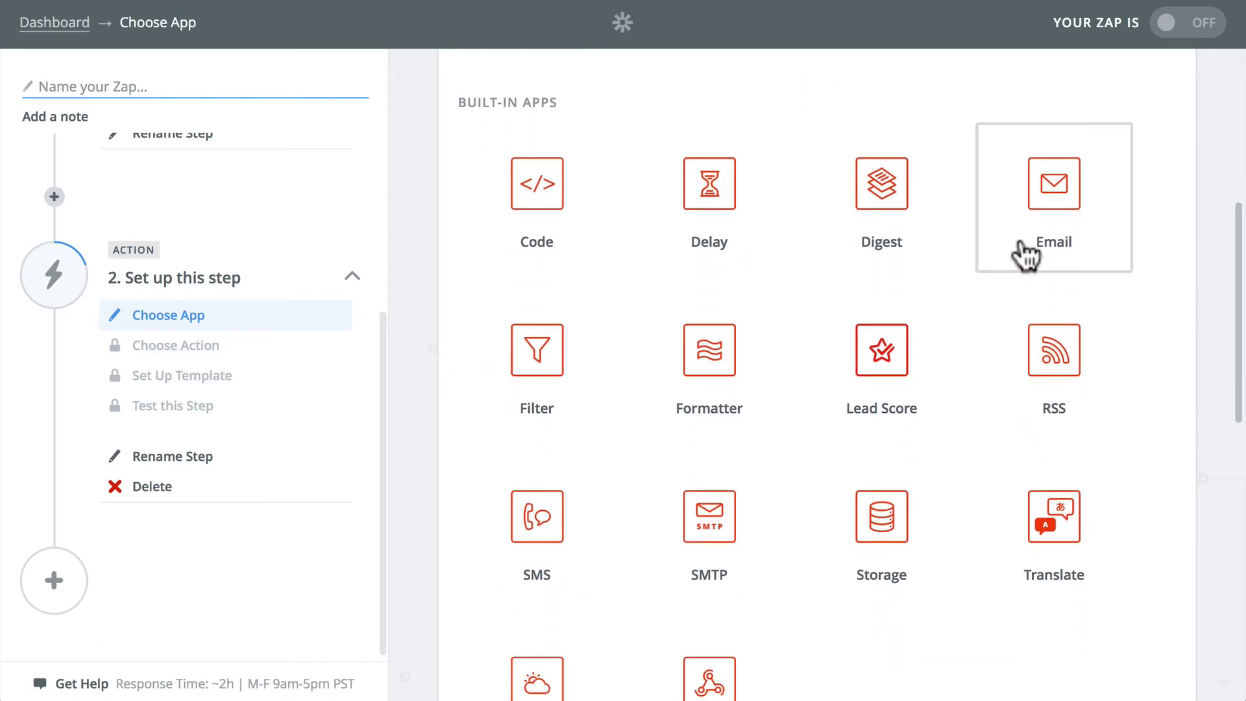
{"action": "left_click", "coordinate": [1052, 189]}
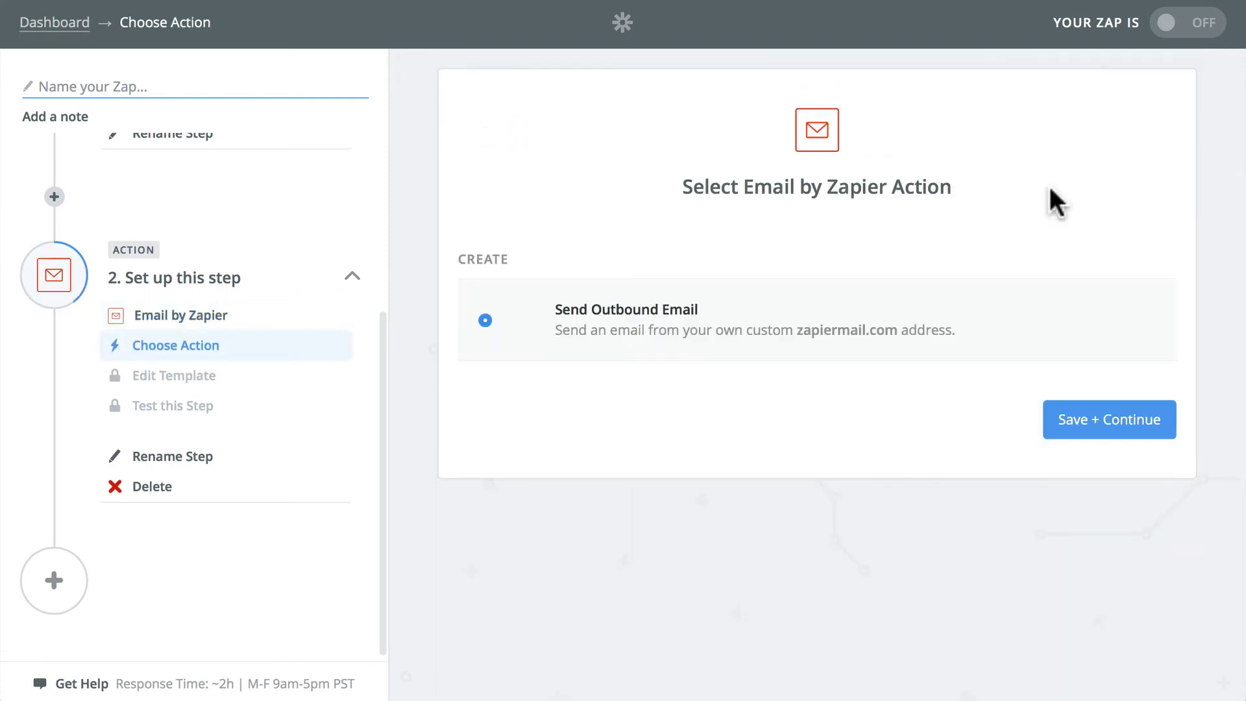
{"action": "left_click", "coordinate": [1106, 422]}
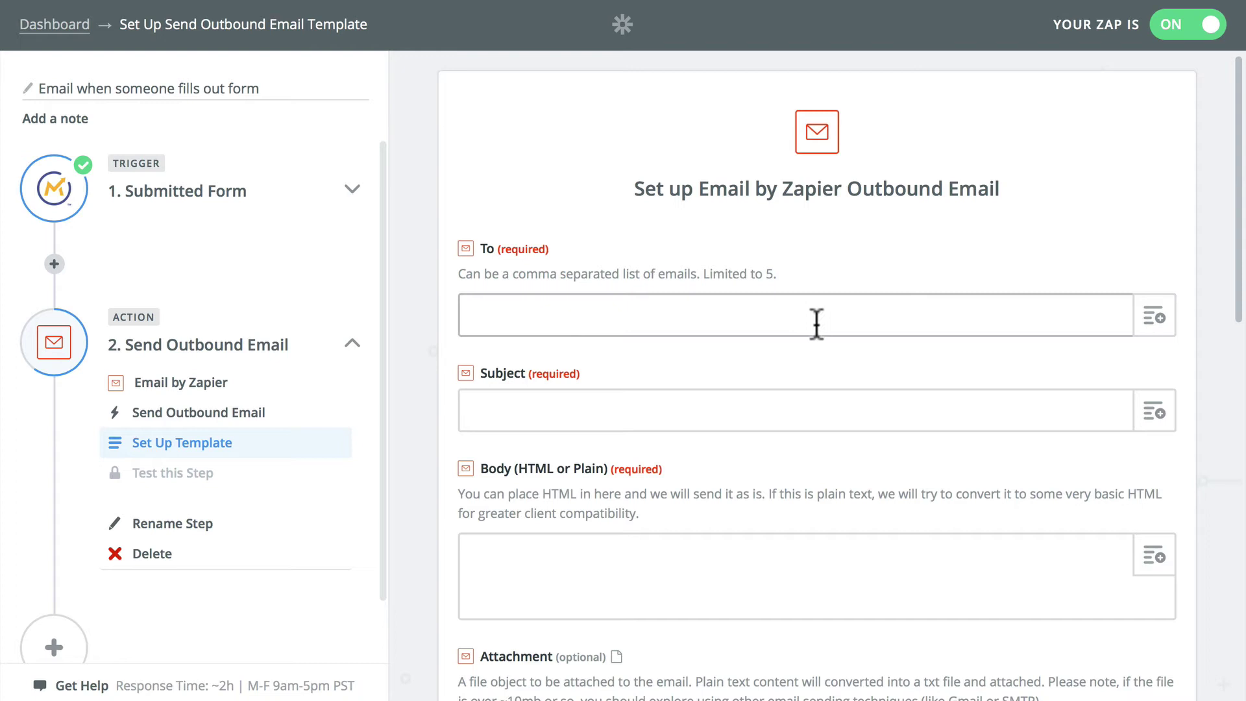
Step: Enter the recipient address and set the subject to Contact Firstname Lastname 'has filled out the contact form'
{"action": "left_click", "coordinate": [736, 321]}
{"action": "type", "text": "name@email.commail.com"}
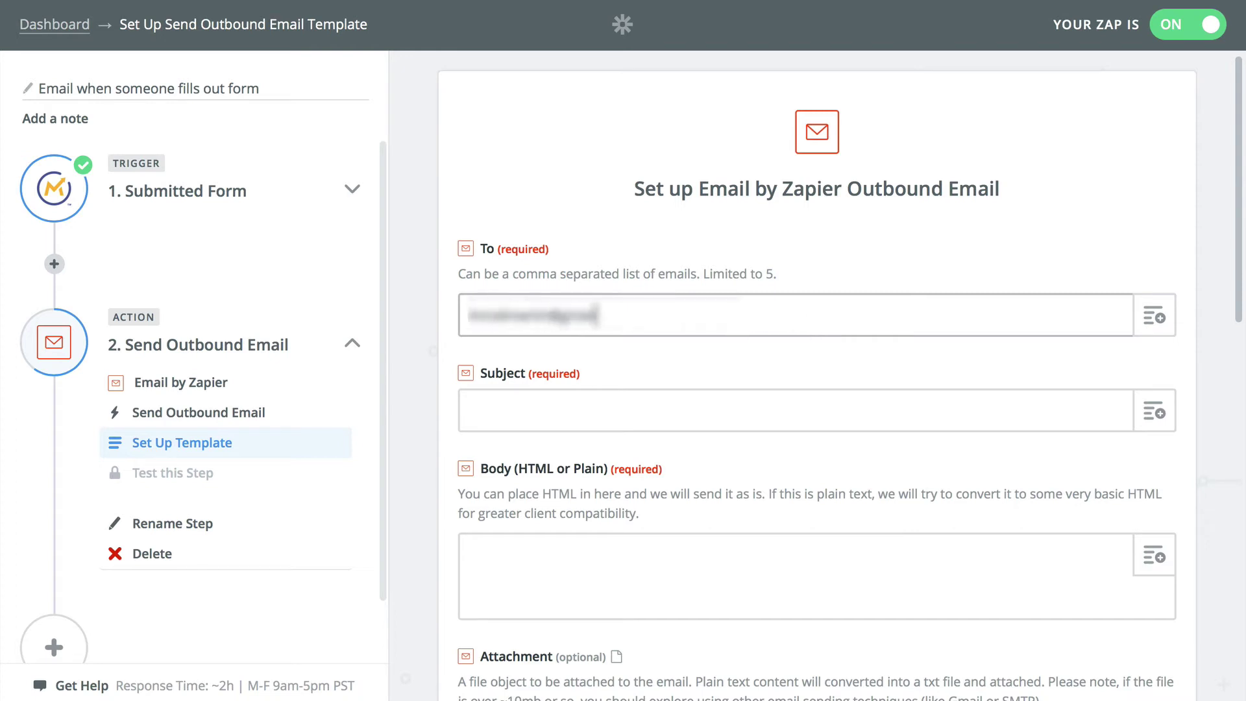
{"action": "left_click", "coordinate": [705, 408]}
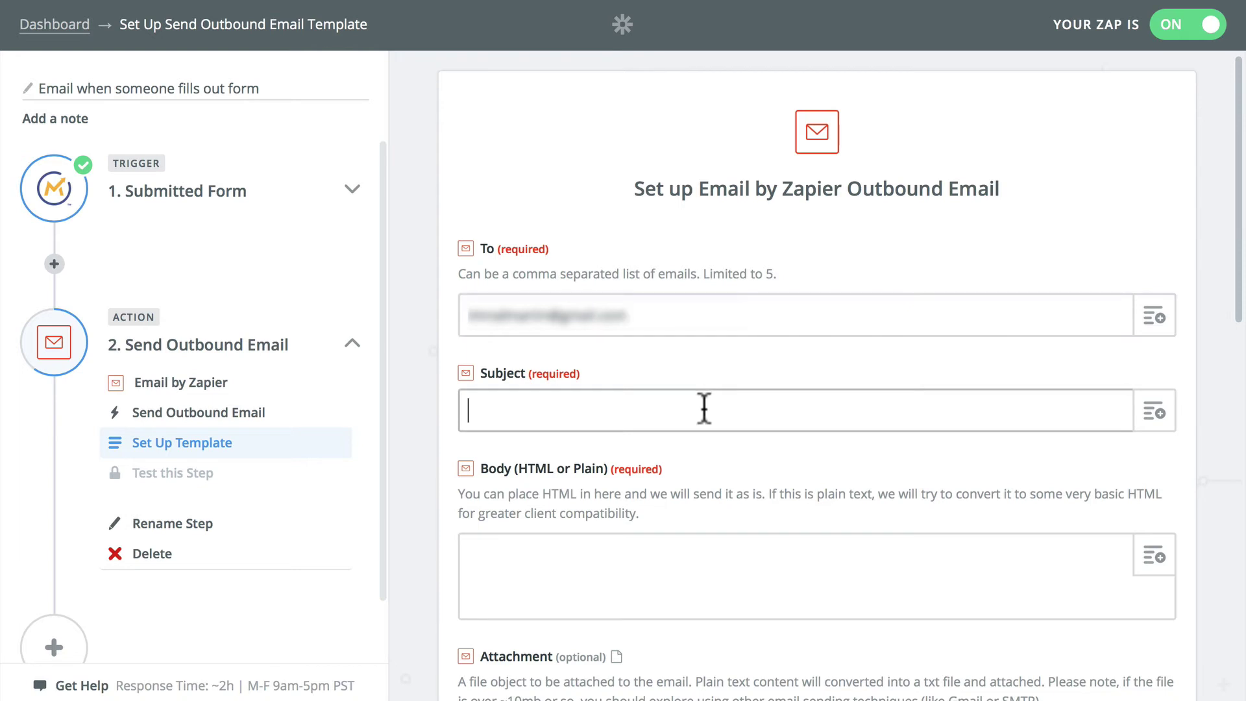
{"action": "left_click", "coordinate": [1153, 412]}
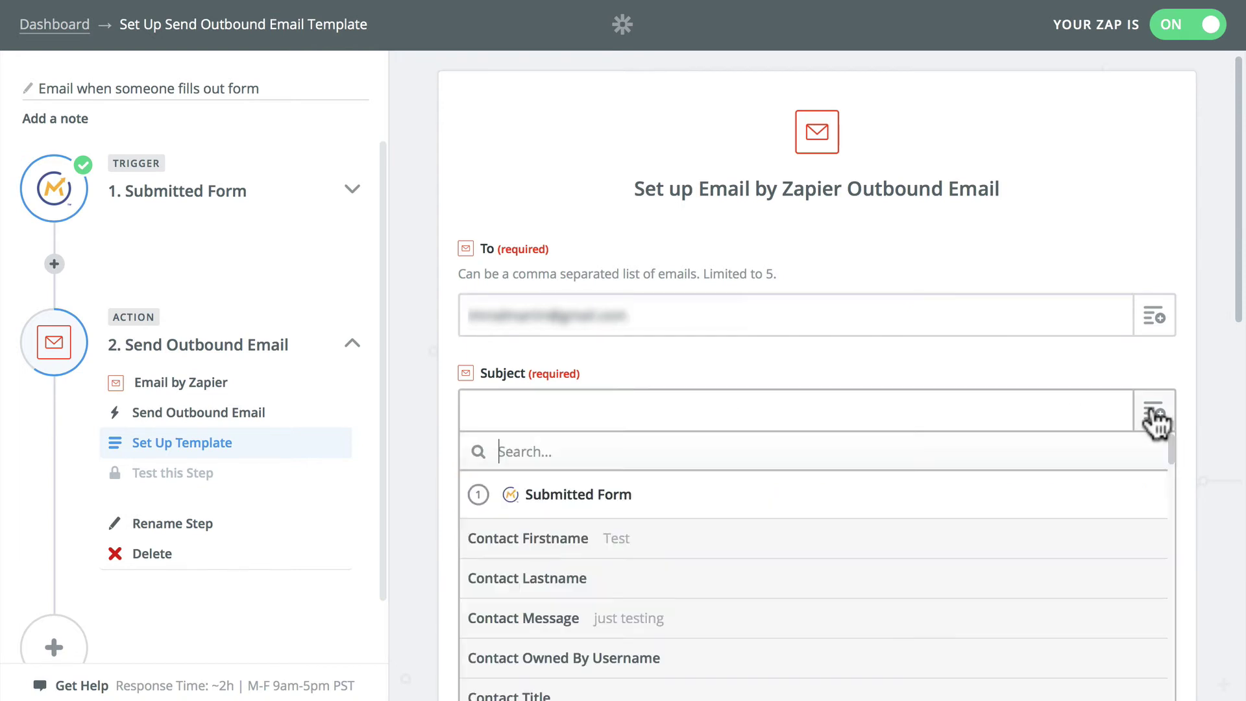
{"action": "left_click", "coordinate": [574, 545]}
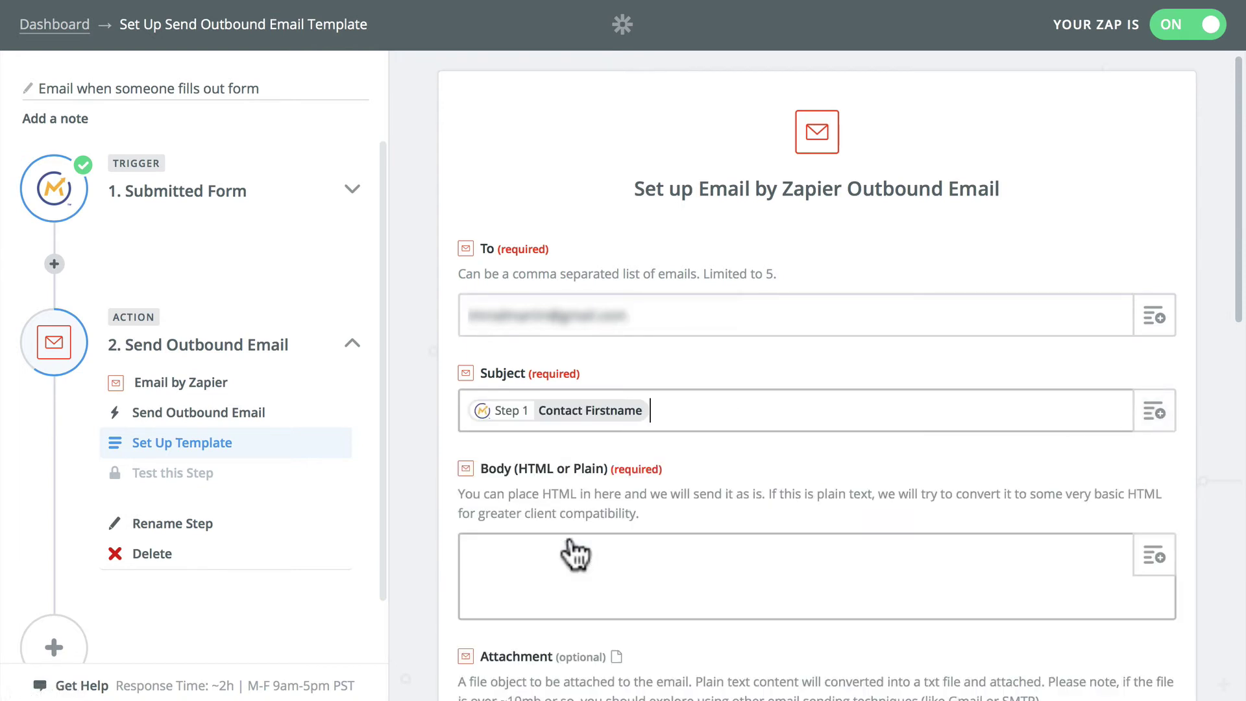
{"action": "left_click", "coordinate": [1154, 413]}
{"action": "left_click", "coordinate": [489, 579]}
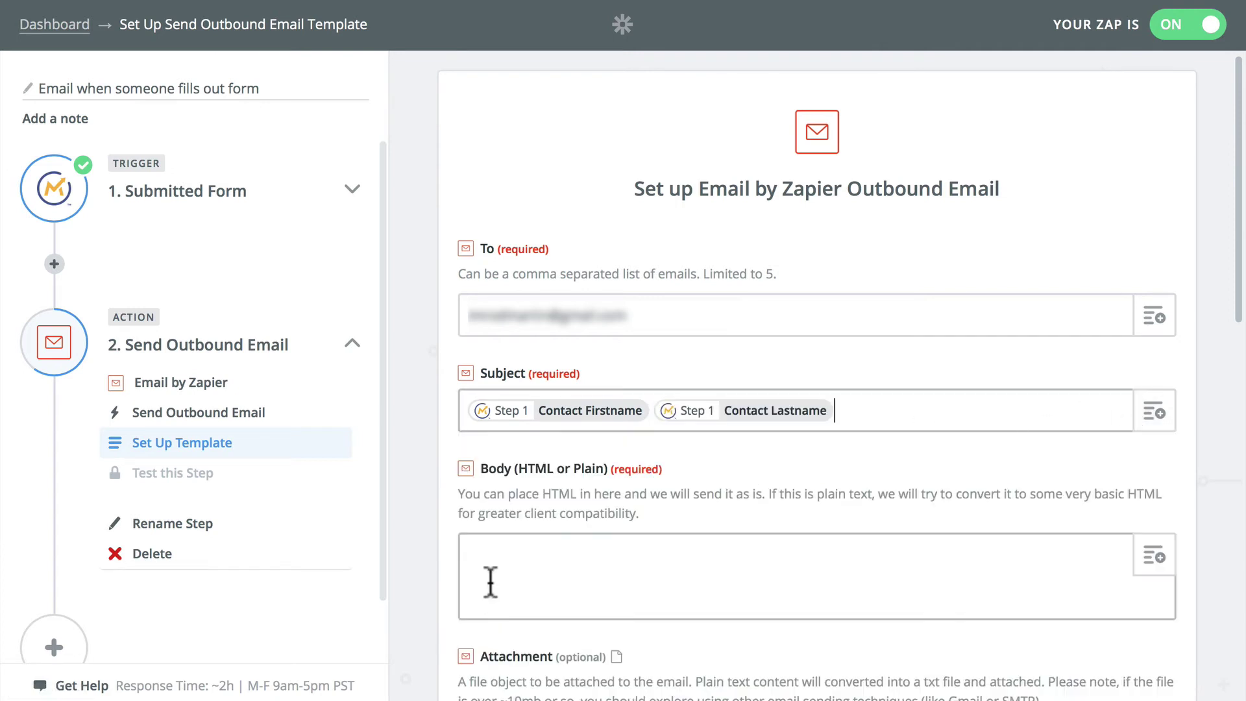
{"action": "type", "text": "has filled out"}
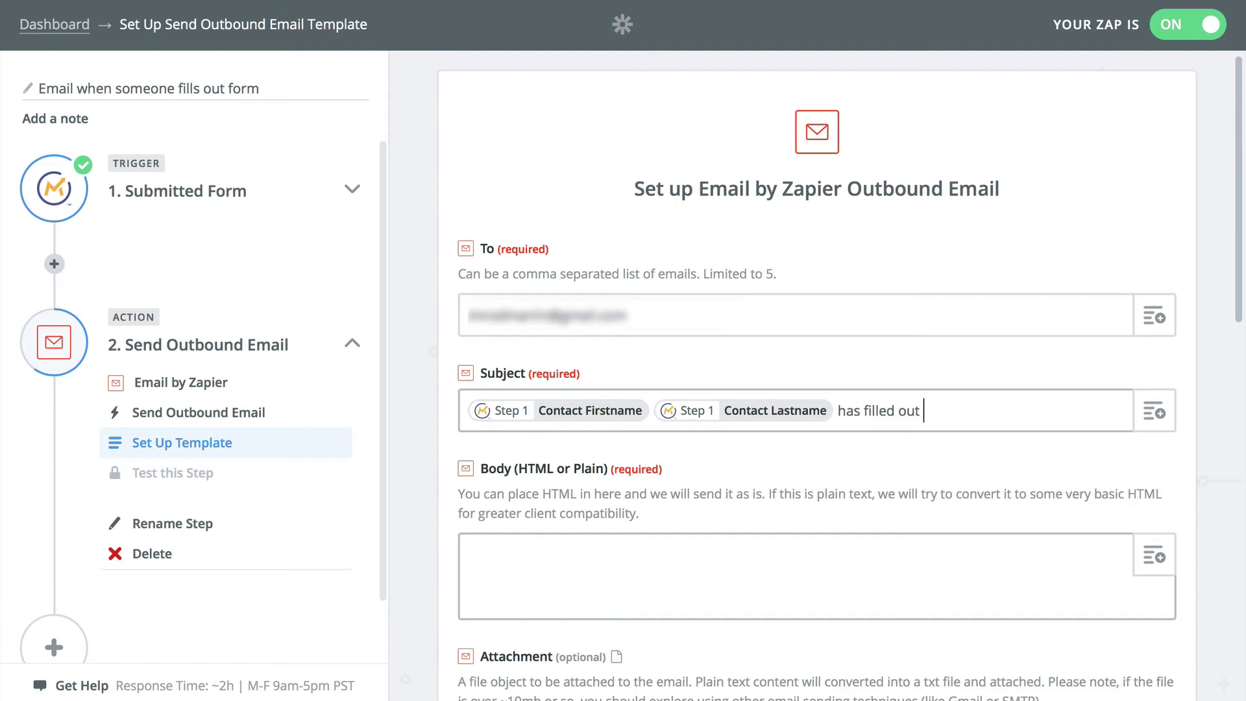
{"action": "type", "text": " the contact form."}
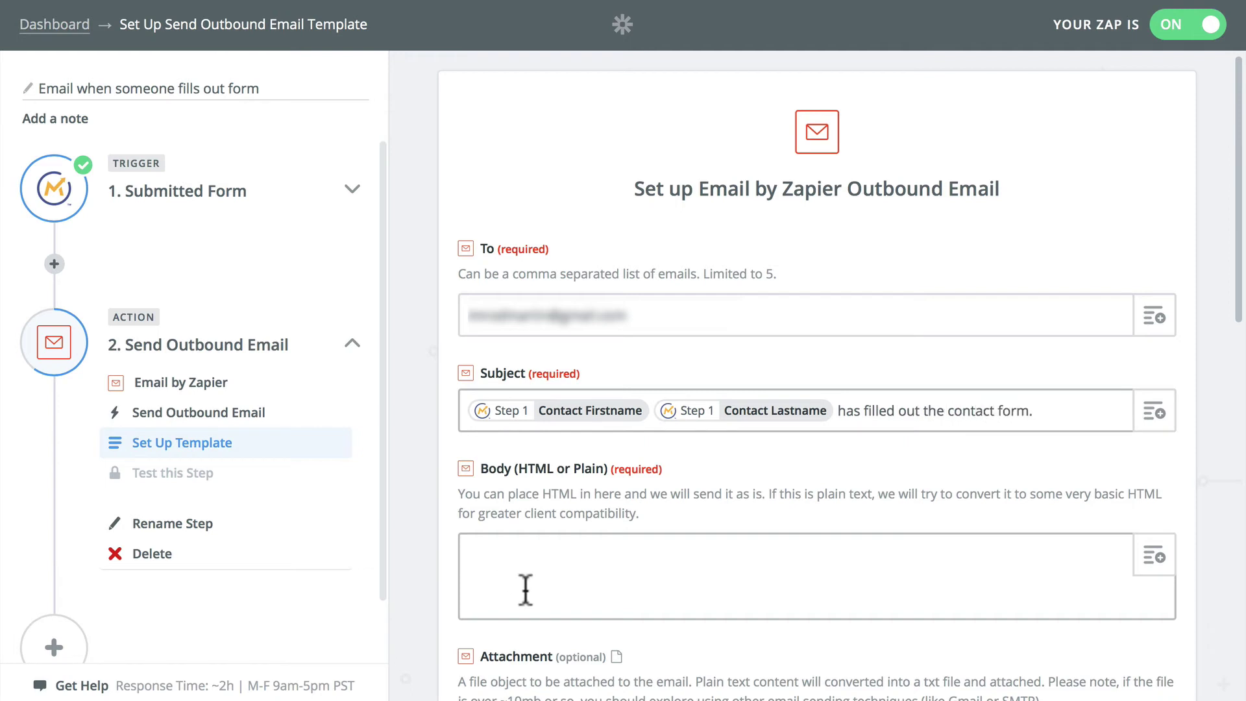
Step: Insert the contact's Firstname from the form data into the email body
{"action": "scroll", "coordinate": [534, 587], "scroll_direction": "down", "scroll_amount": 2}
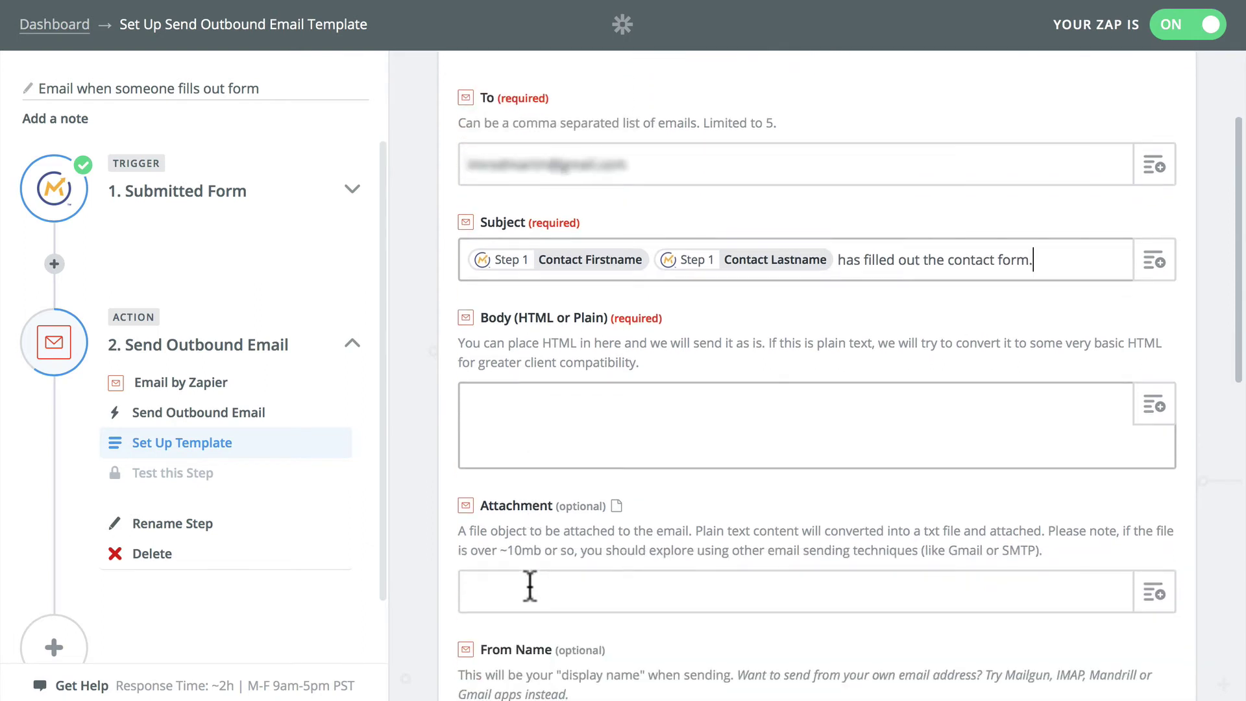
{"action": "left_click", "coordinate": [500, 431]}
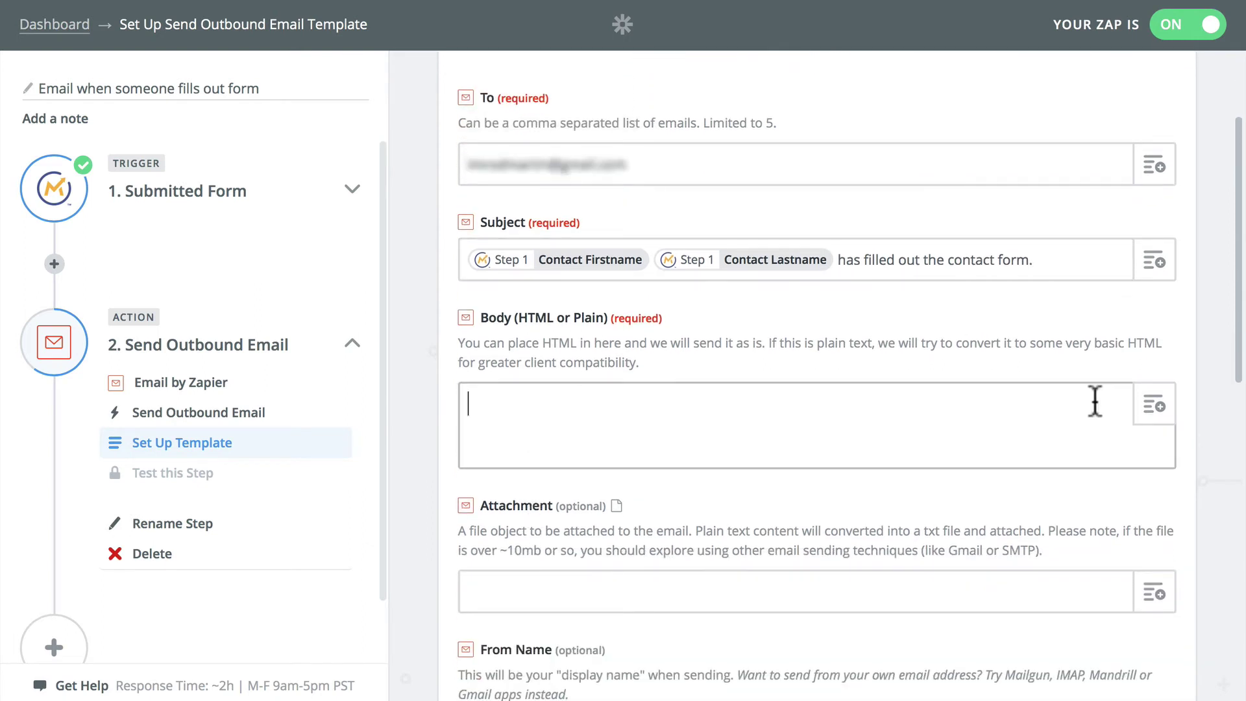
{"action": "left_click", "coordinate": [1155, 407]}
{"action": "scroll", "coordinate": [787, 626], "scroll_direction": "down", "scroll_amount": 1}
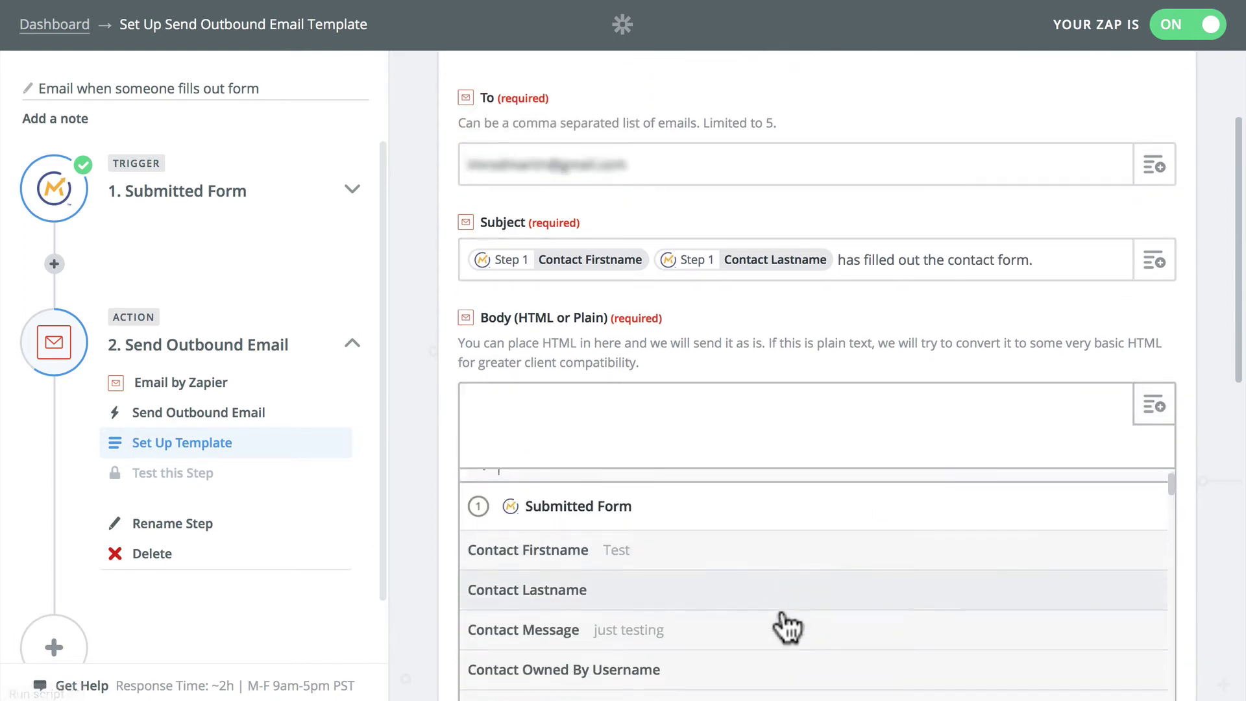
{"action": "left_click", "coordinate": [565, 417]}
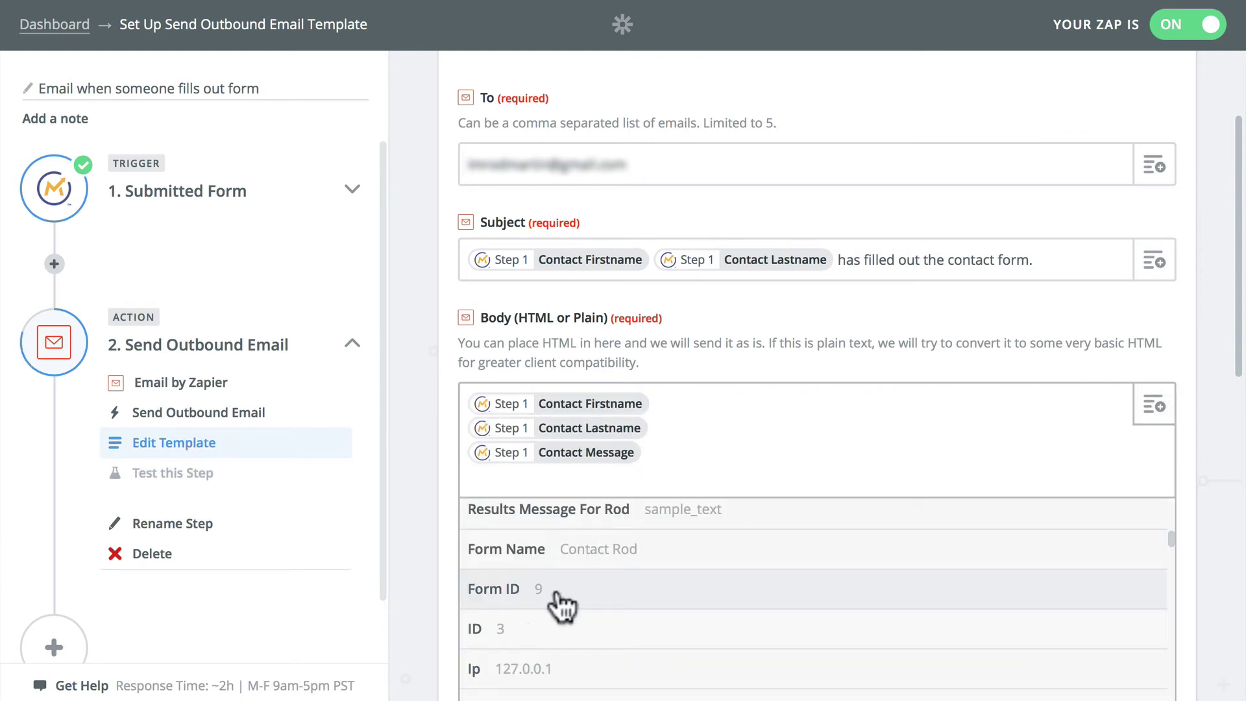
Step: Add Contact How Did You Find Me to the body and browse the form data for more fields
{"action": "scroll", "coordinate": [587, 607], "scroll_direction": "down", "scroll_amount": 1}
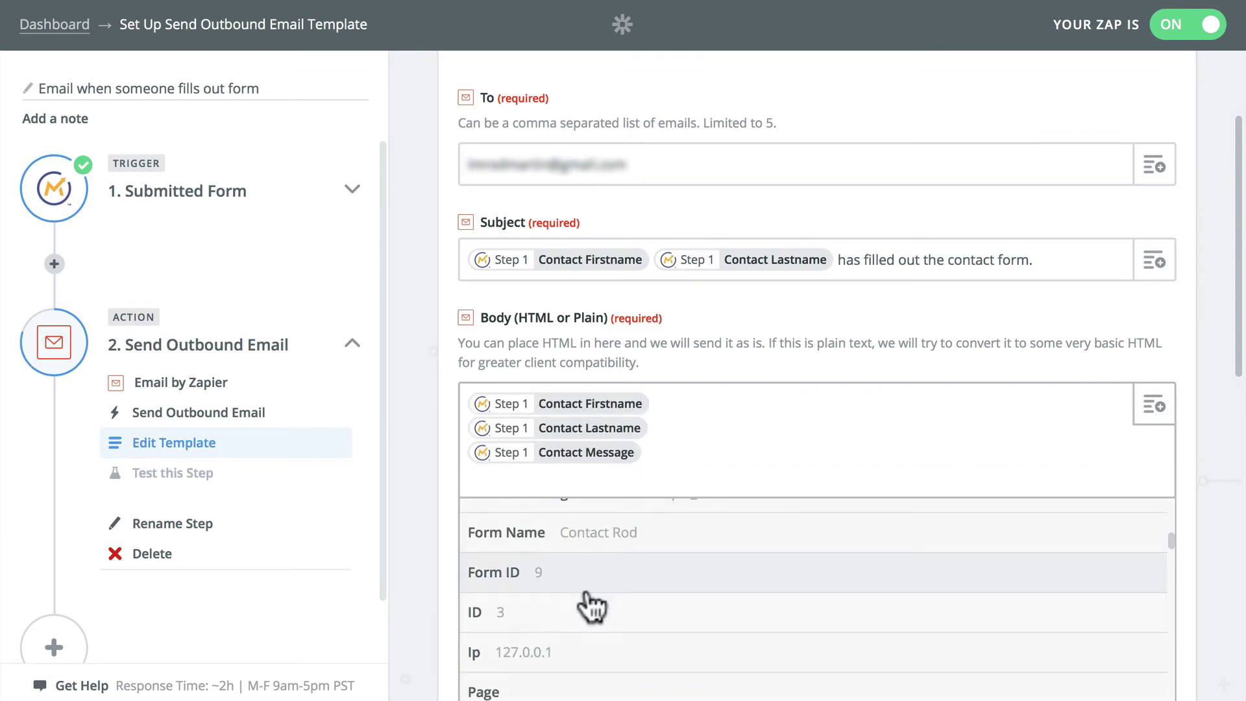
{"action": "scroll", "coordinate": [577, 600], "scroll_direction": "down", "scroll_amount": 3}
{"action": "scroll", "coordinate": [629, 591], "scroll_direction": "down", "scroll_amount": 2}
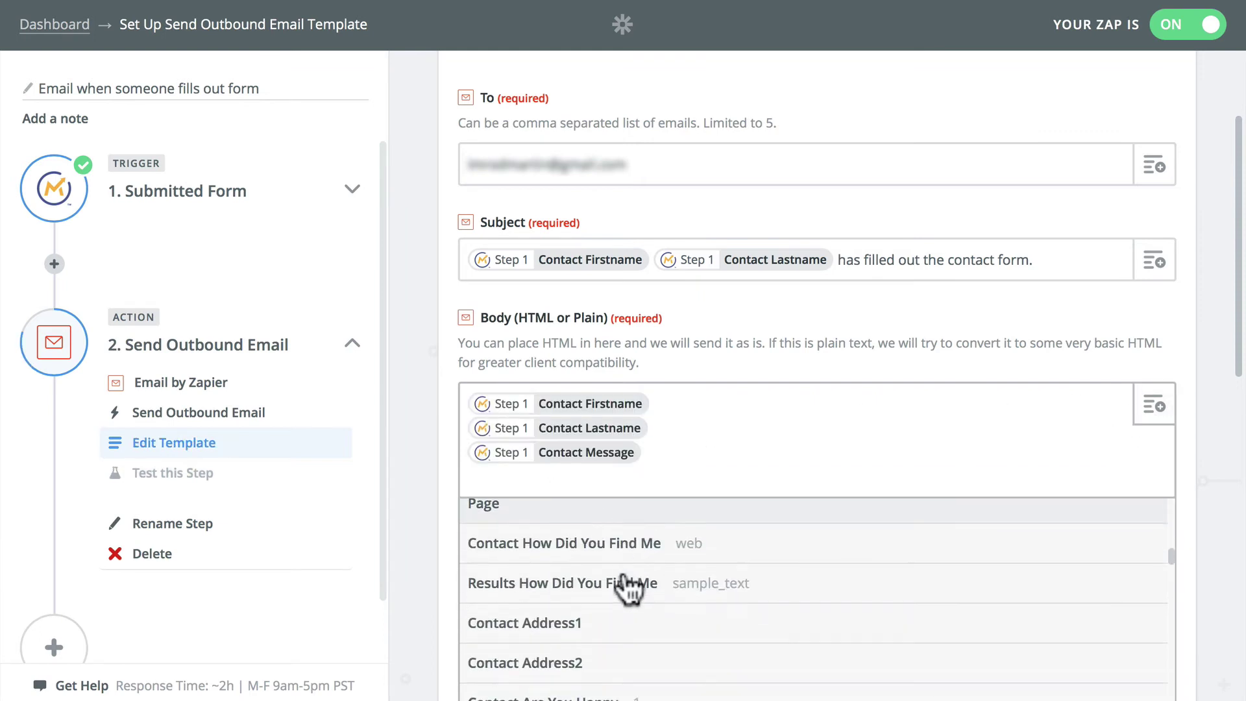
{"action": "left_click", "coordinate": [600, 547]}
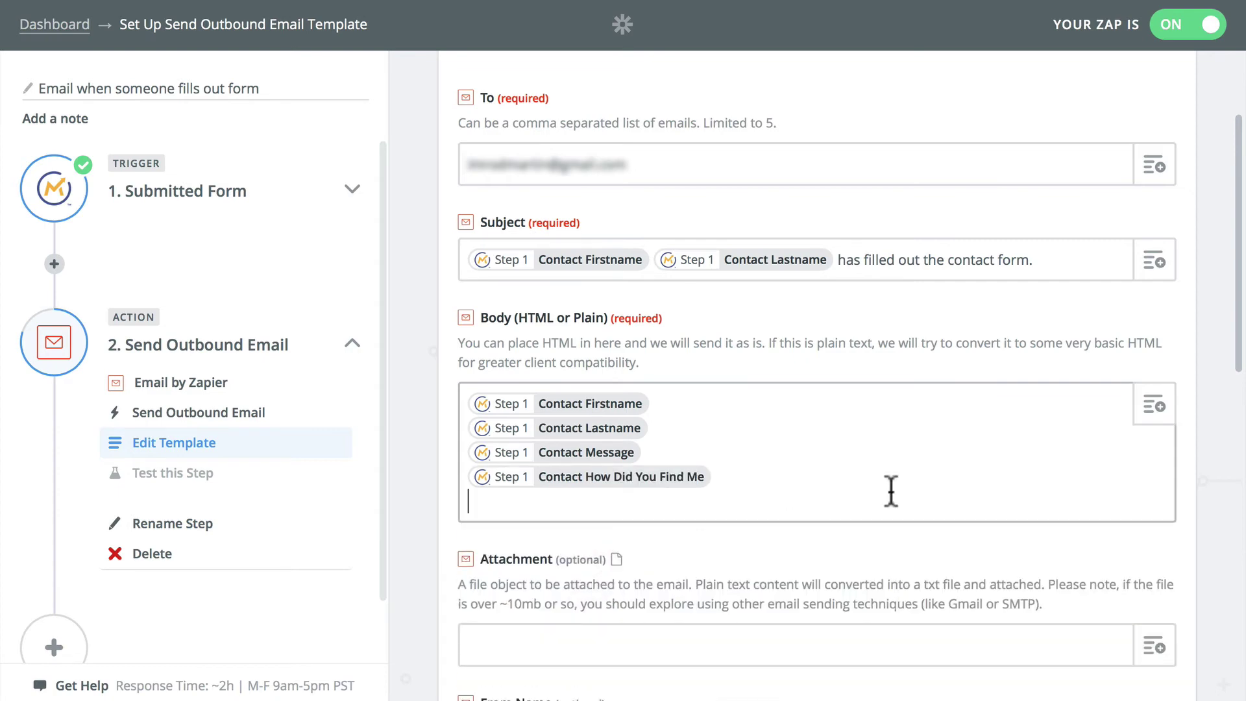
{"action": "left_click", "coordinate": [1154, 407]}
{"action": "scroll", "coordinate": [713, 603], "scroll_direction": "down", "scroll_amount": 3}
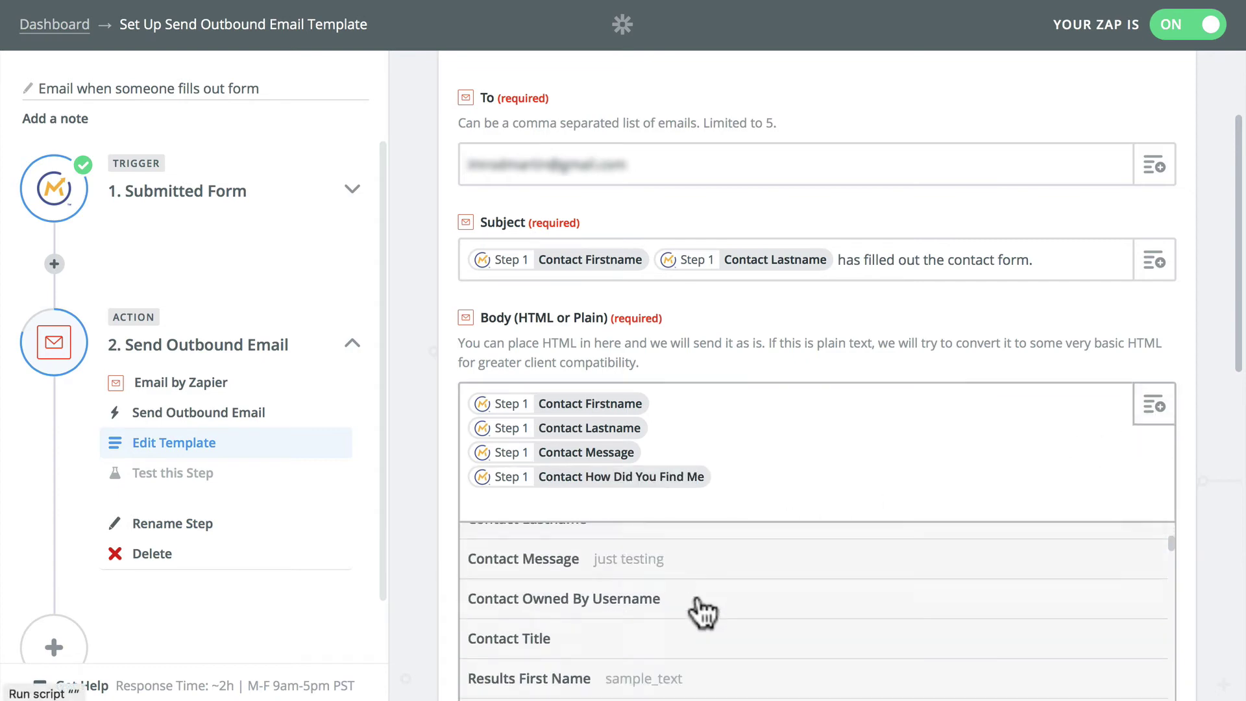
{"action": "scroll", "coordinate": [702, 611], "scroll_direction": "down", "scroll_amount": 10}
{"action": "scroll", "coordinate": [701, 610], "scroll_direction": "up", "scroll_amount": 2}
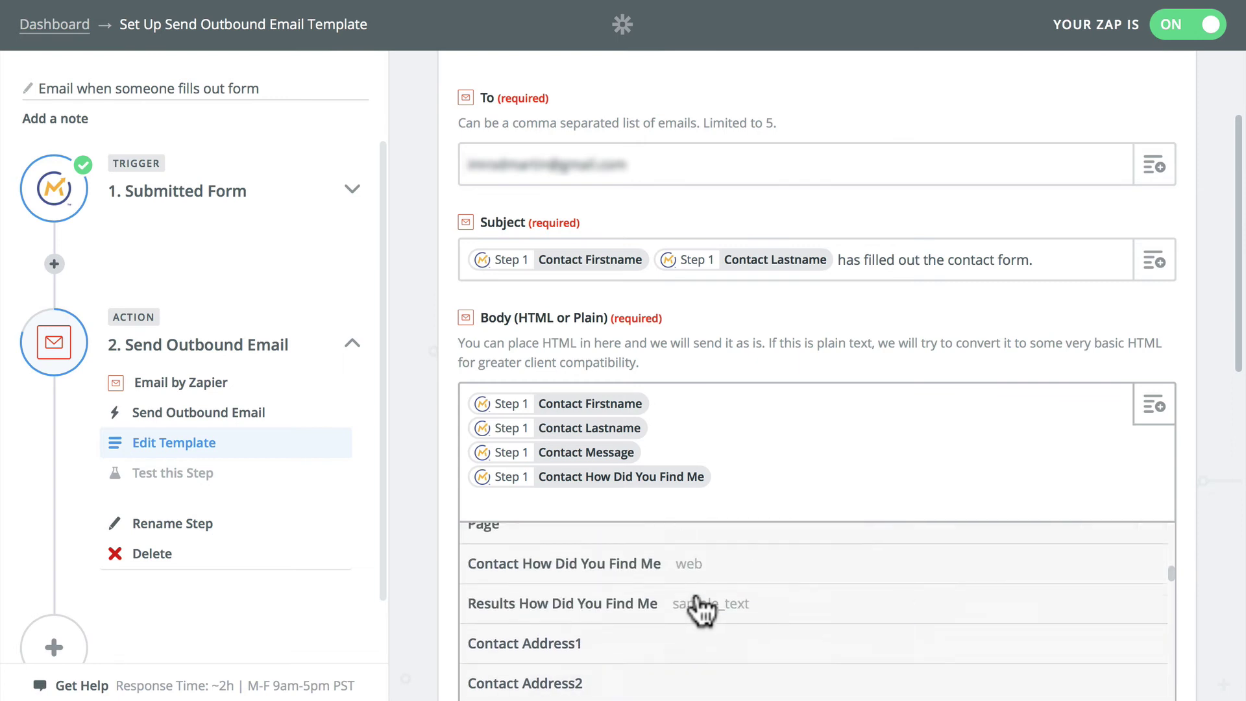
{"action": "scroll", "coordinate": [656, 613], "scroll_direction": "down", "scroll_amount": 5}
{"action": "scroll", "coordinate": [596, 621], "scroll_direction": "down", "scroll_amount": 3}
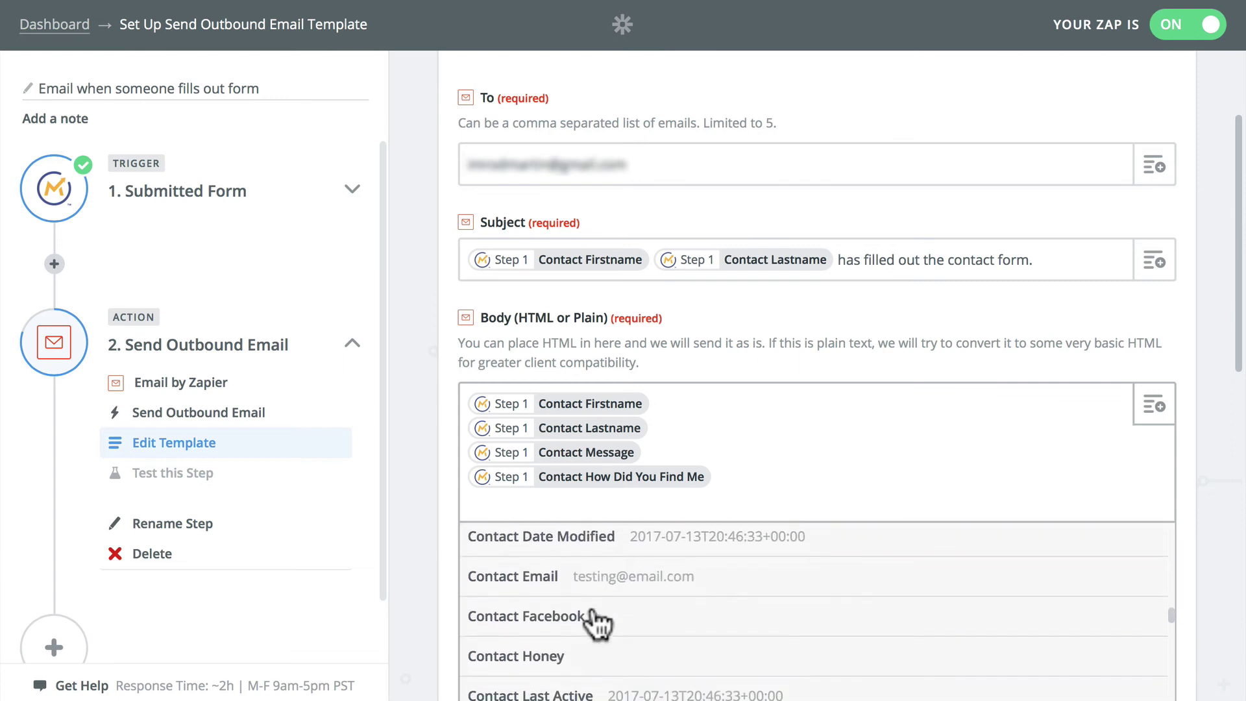
Step: Add Contact Email to the body and set From Name to Contact Firstname Contact Lastname
{"action": "left_click", "coordinate": [548, 580]}
{"action": "scroll", "coordinate": [493, 545], "scroll_direction": "down", "scroll_amount": 3}
{"action": "left_click", "coordinate": [558, 609]}
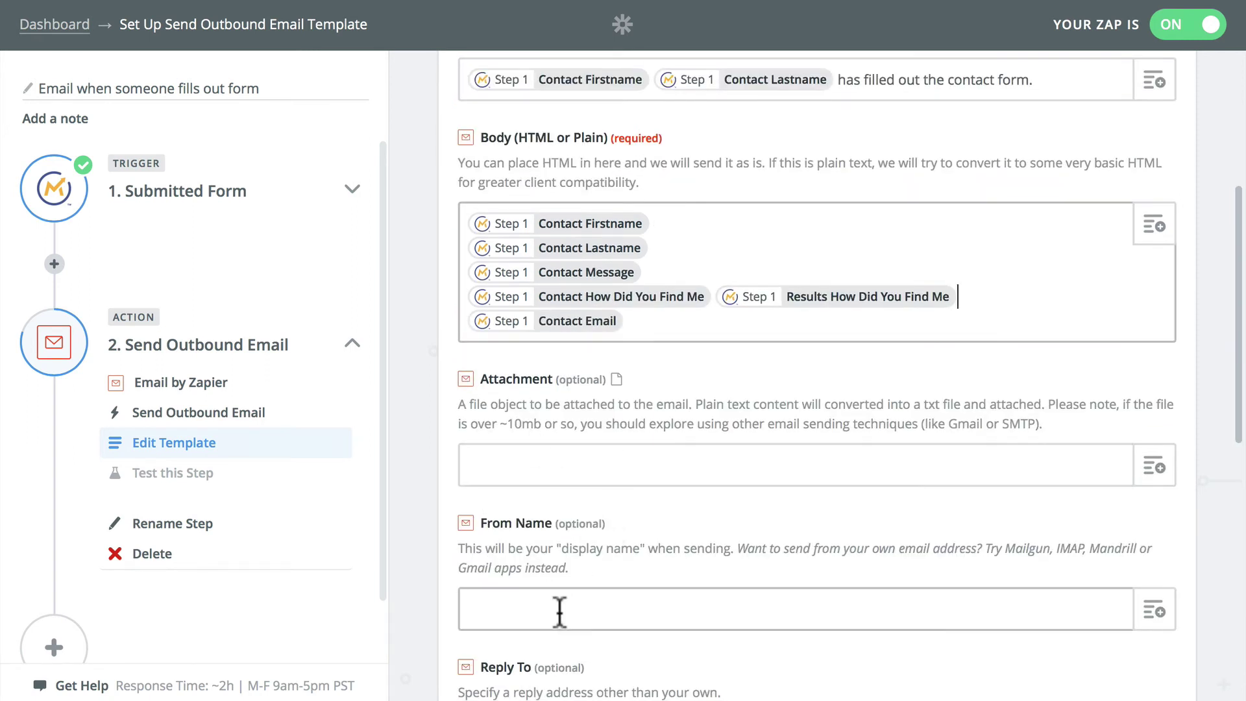
{"action": "scroll", "coordinate": [556, 606], "scroll_direction": "down", "scroll_amount": 3}
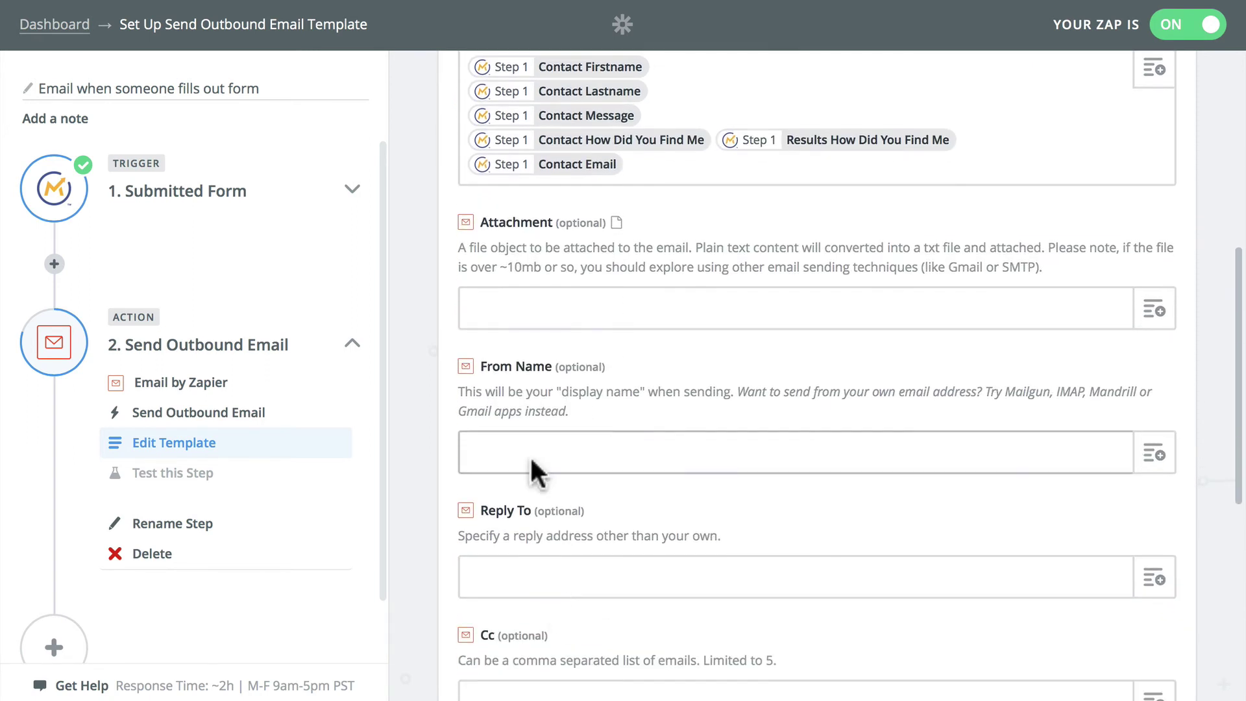
{"action": "left_click", "coordinate": [1153, 454]}
{"action": "left_click", "coordinate": [538, 587]}
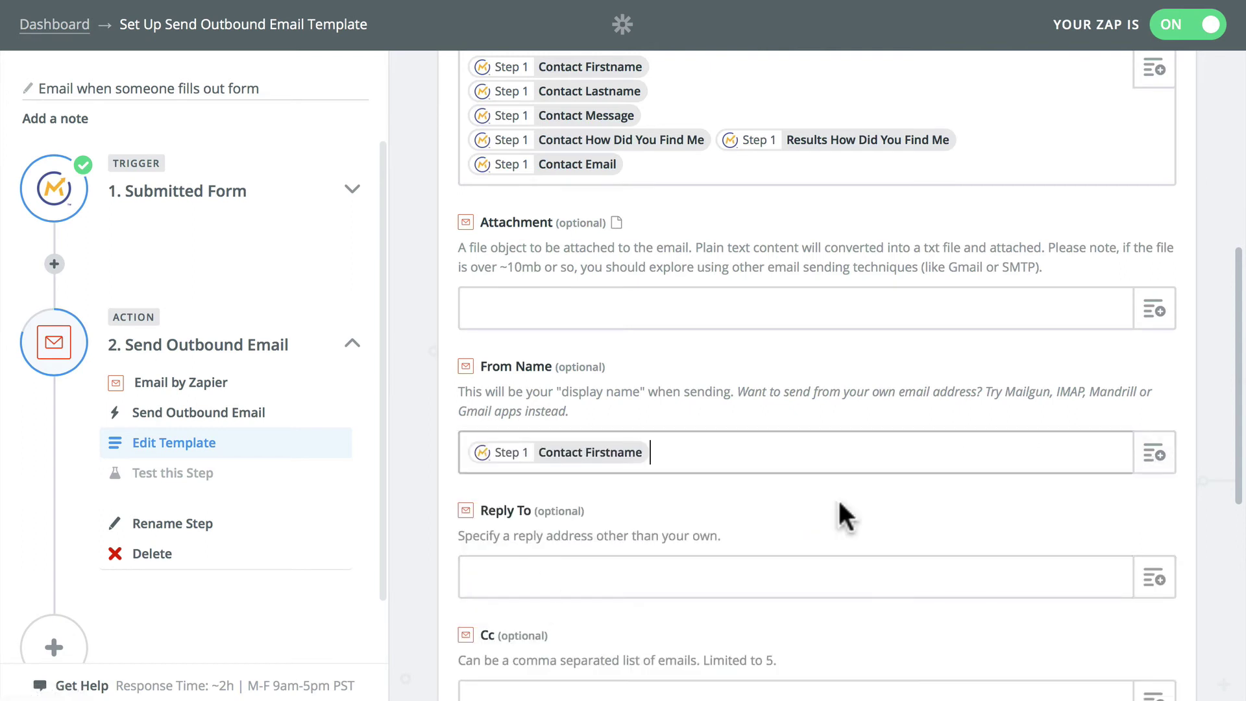
{"action": "left_click", "coordinate": [1154, 455]}
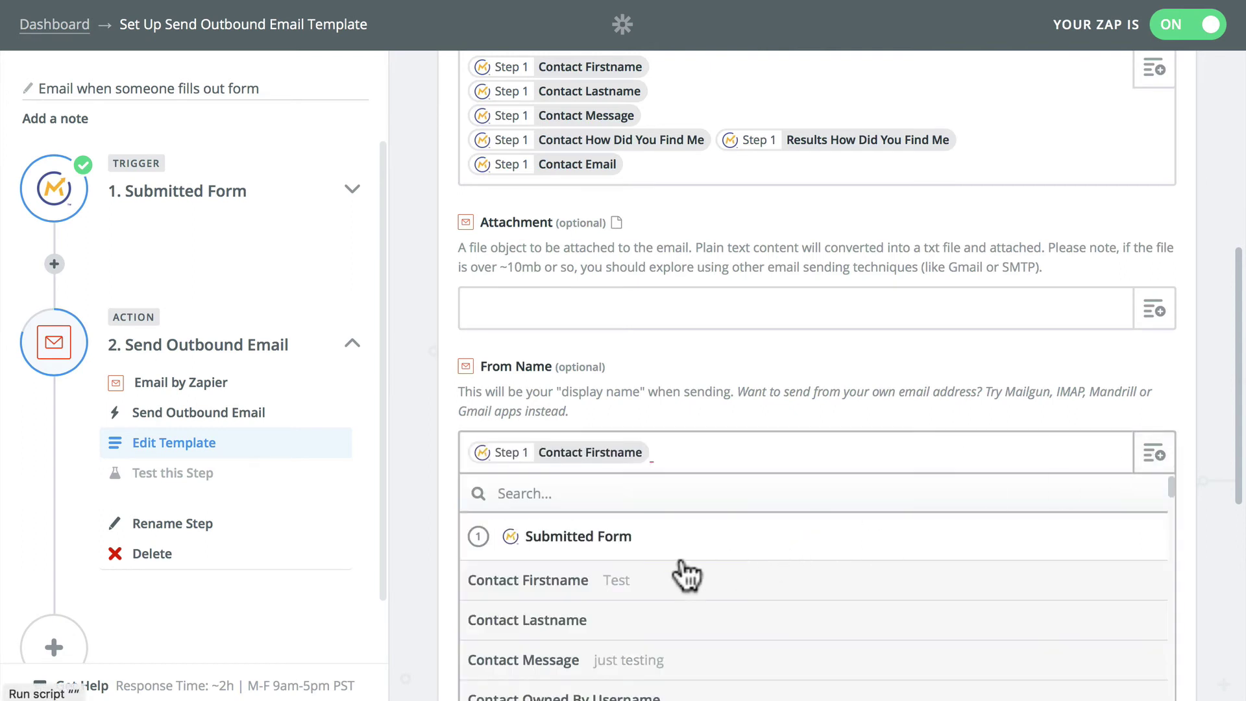
{"action": "left_click", "coordinate": [551, 621]}
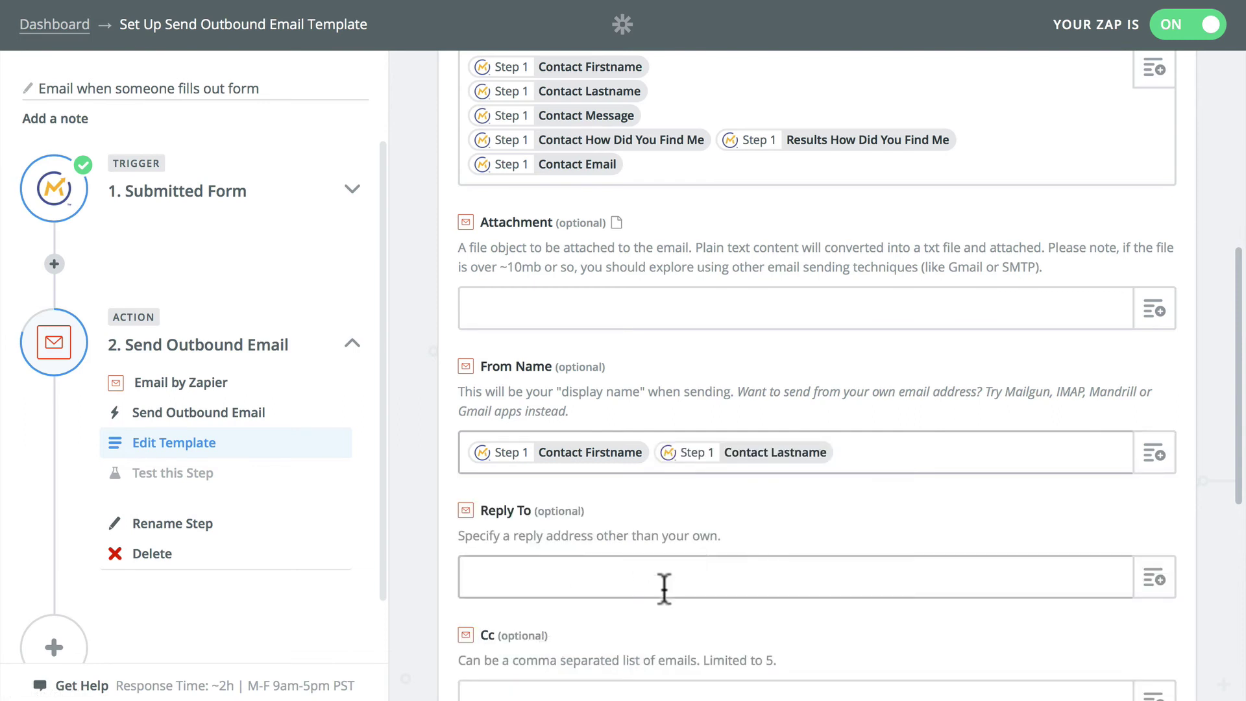
Step: Set Reply To to the Contact Email from the form submission
{"action": "left_click", "coordinate": [1155, 579]}
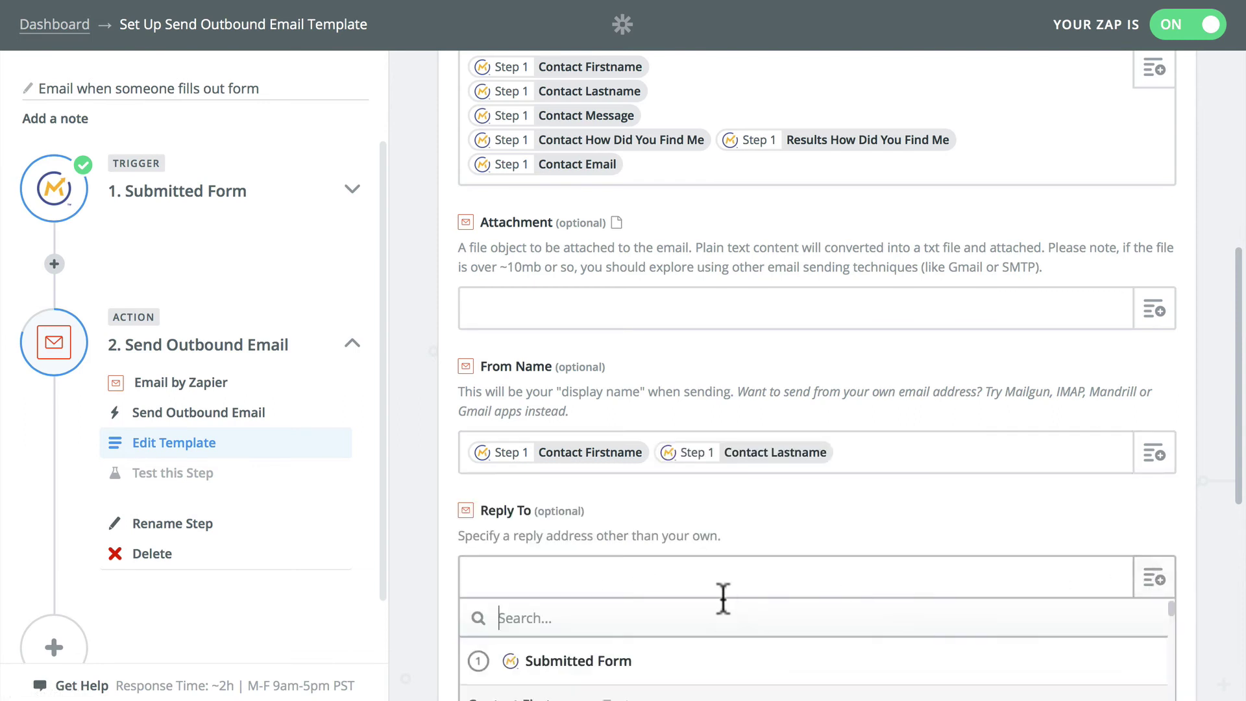
{"action": "scroll", "coordinate": [696, 639], "scroll_direction": "down", "scroll_amount": 10}
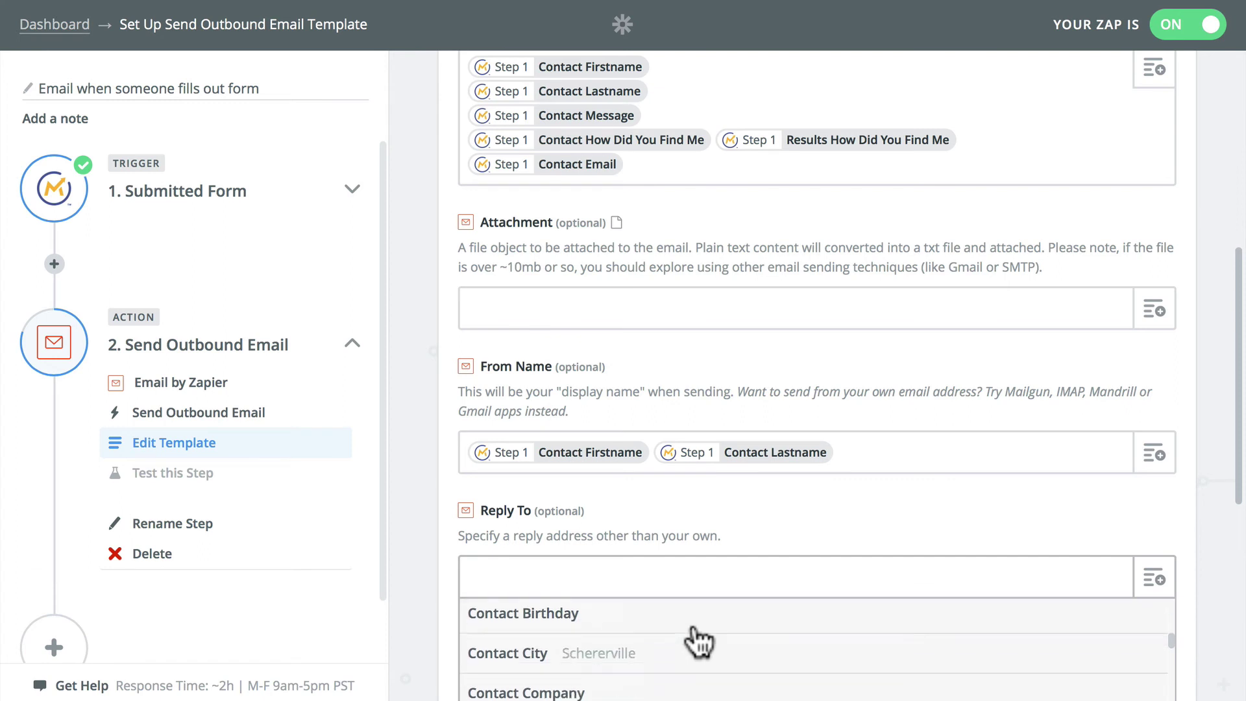
{"action": "scroll", "coordinate": [694, 640], "scroll_direction": "down", "scroll_amount": 5}
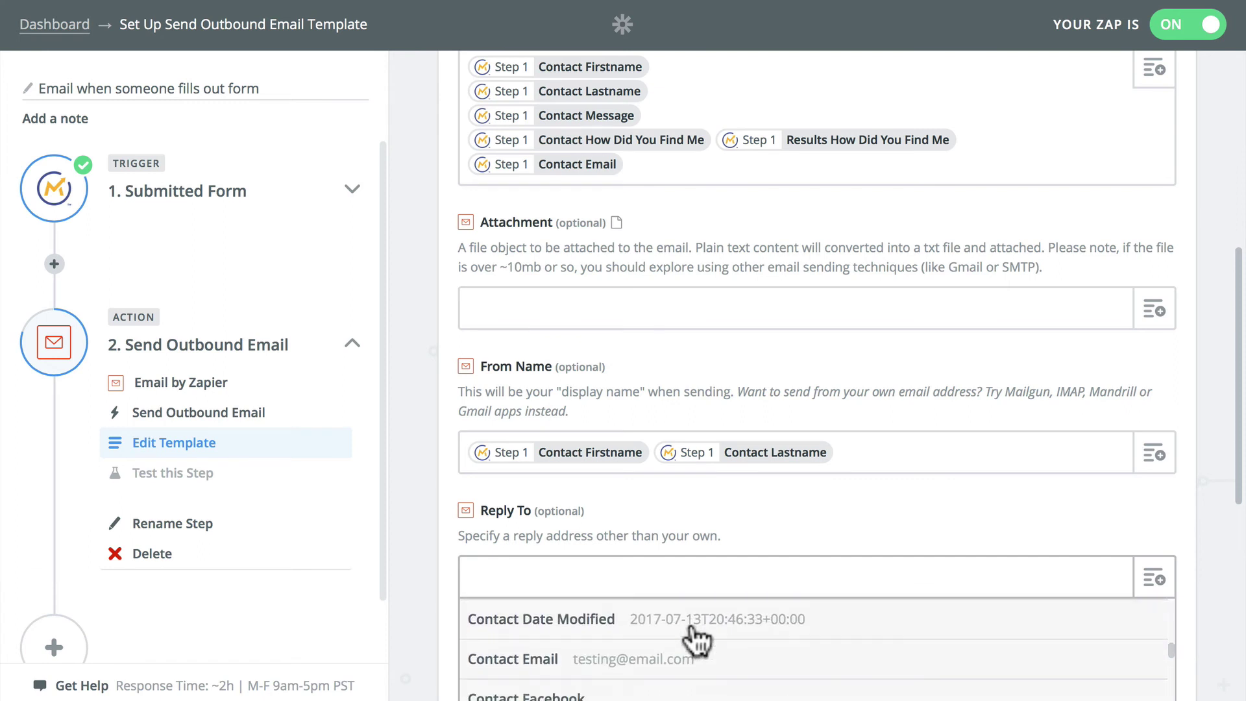
{"action": "left_click", "coordinate": [514, 659]}
{"action": "scroll", "coordinate": [934, 590], "scroll_direction": "down", "scroll_amount": 5}
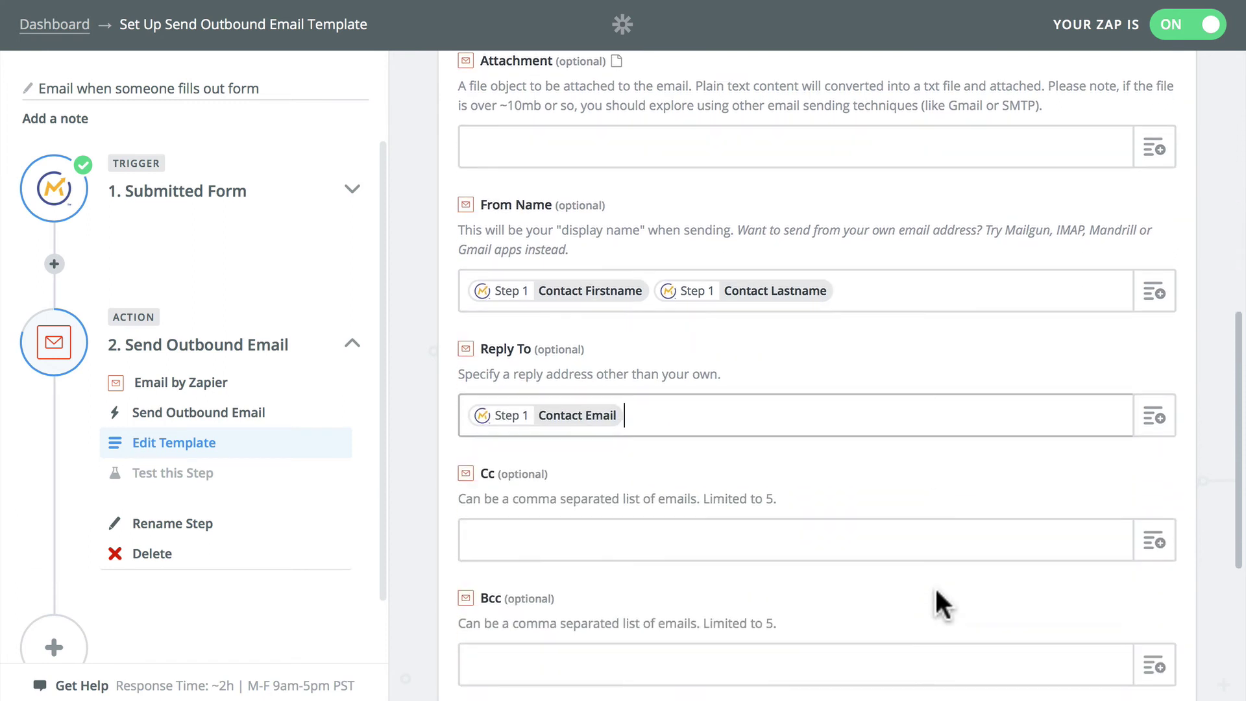
{"action": "scroll", "coordinate": [934, 586], "scroll_direction": "down", "scroll_amount": 1}
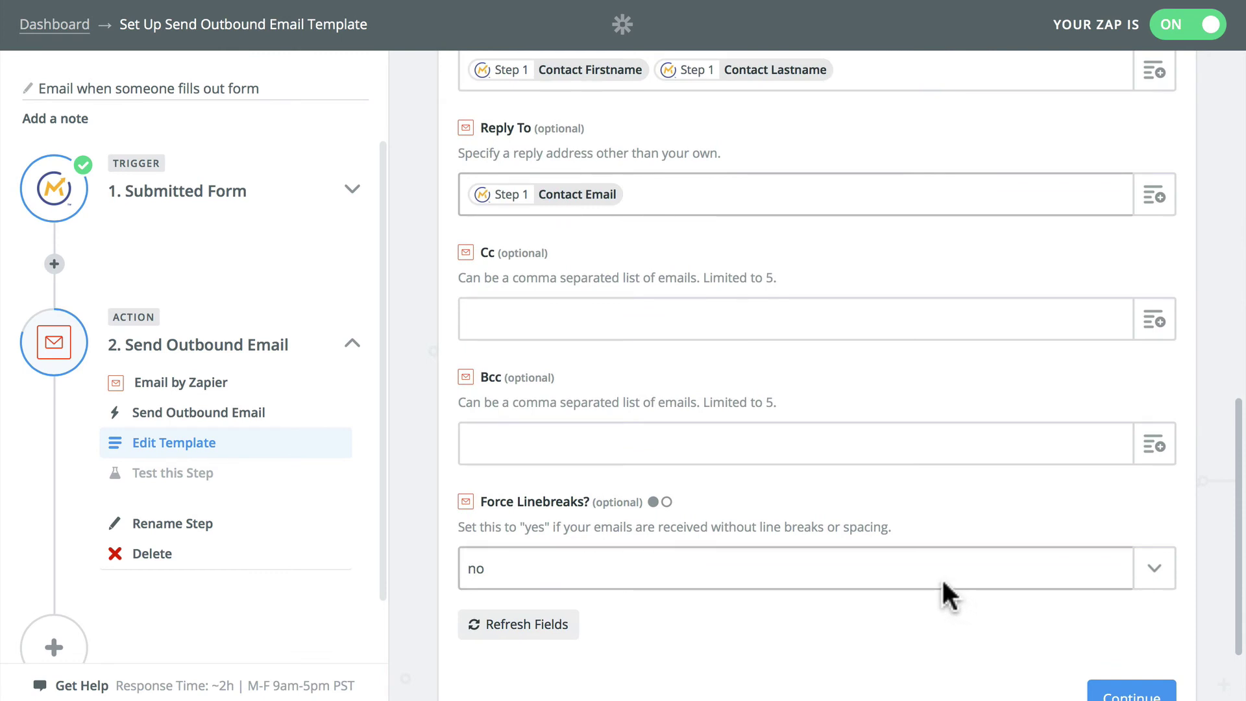
Step: Save the Send Outbound Email template and run the test until it reports Test Successful
{"action": "scroll", "coordinate": [942, 581], "scroll_direction": "down", "scroll_amount": 2}
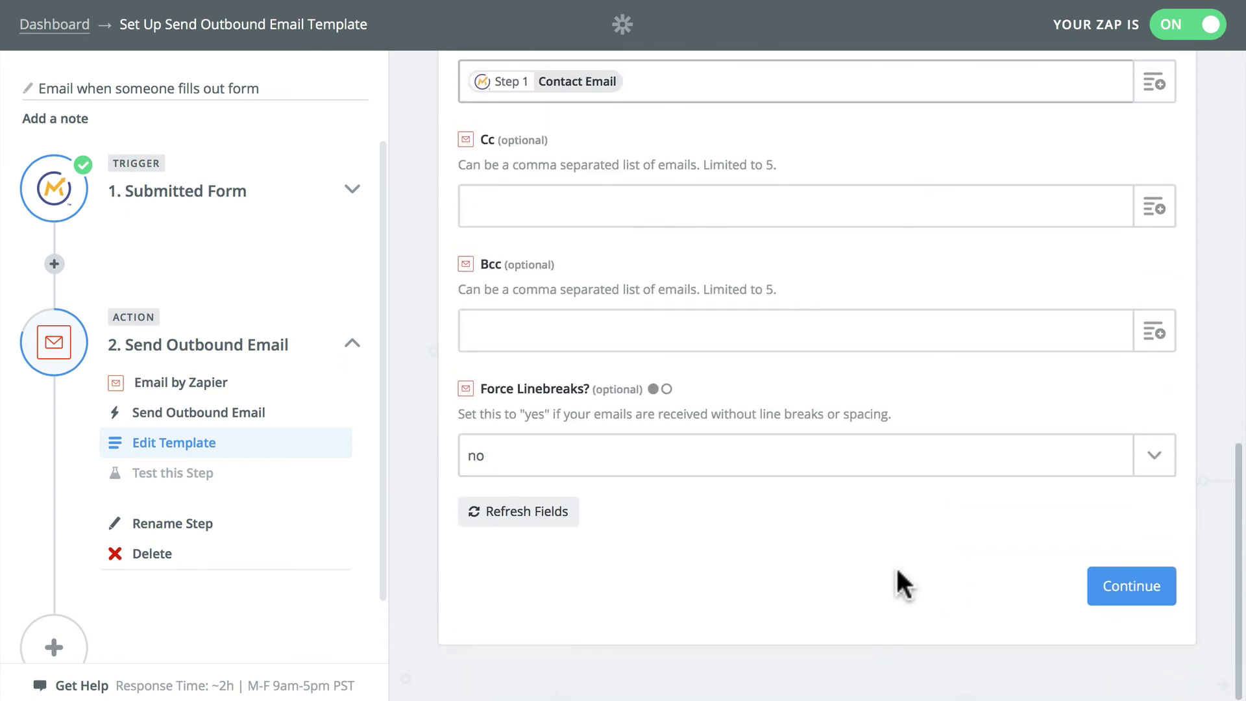
{"action": "left_click", "coordinate": [1143, 588]}
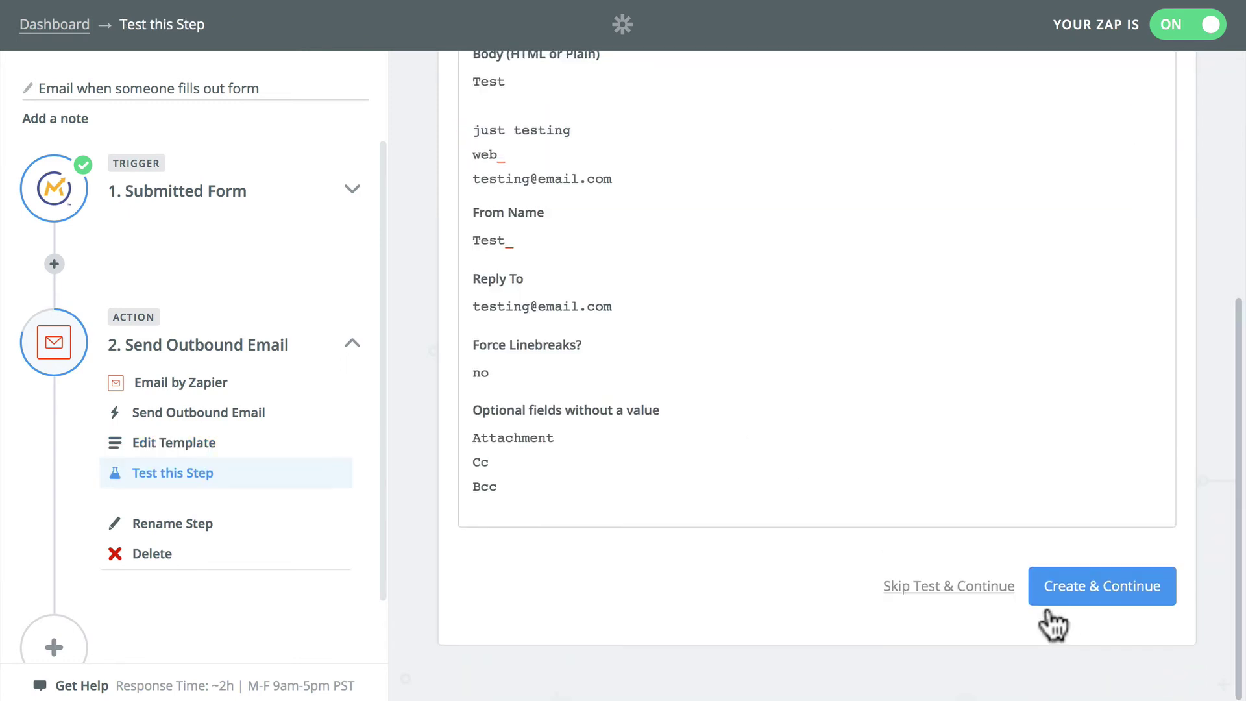
{"action": "left_click", "coordinate": [1097, 595]}
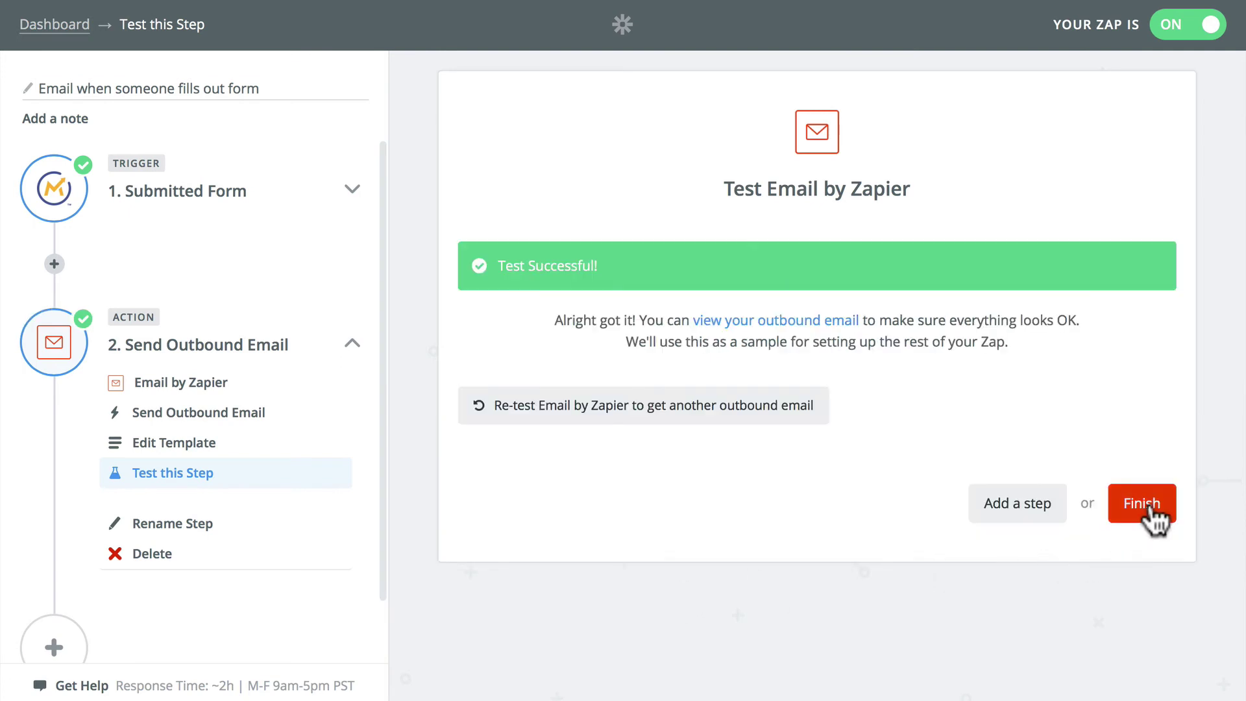
Step: Name the Zap 'Email when someone fills out form' and switch it on
{"action": "left_click", "coordinate": [1139, 507]}
{"action": "left_click", "coordinate": [688, 286]}
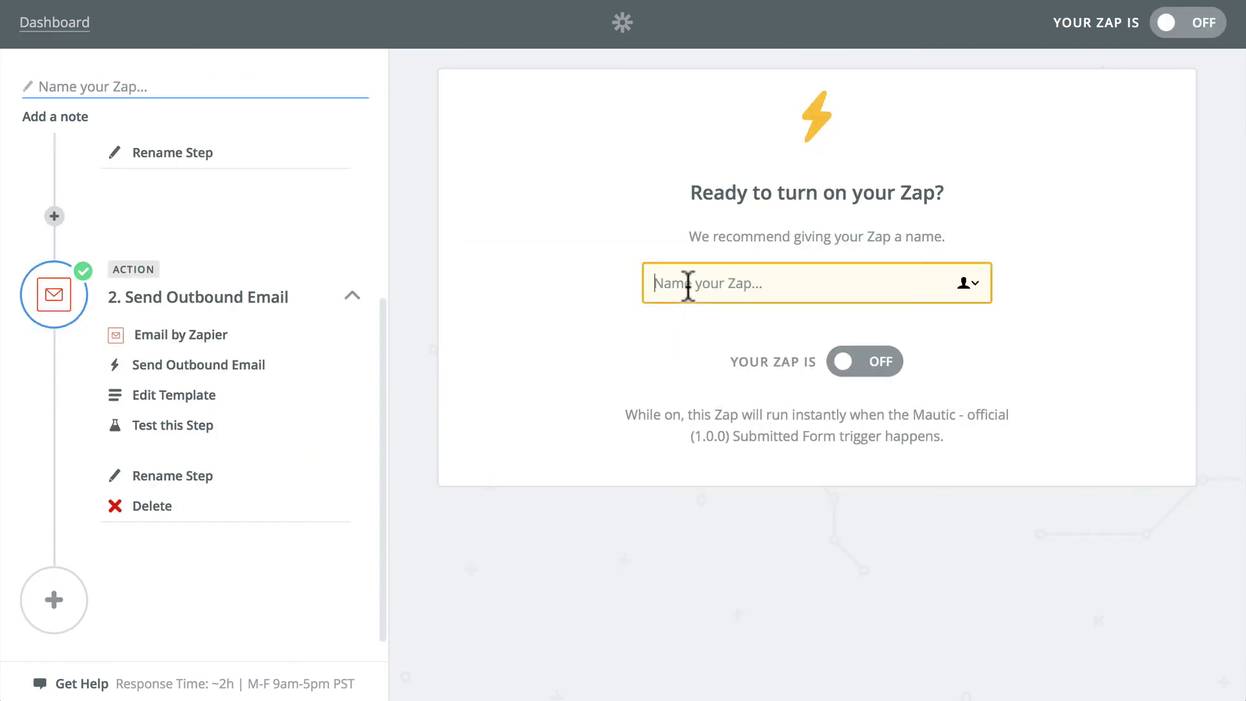
{"action": "type", "text": "Email when someone fills out form"}
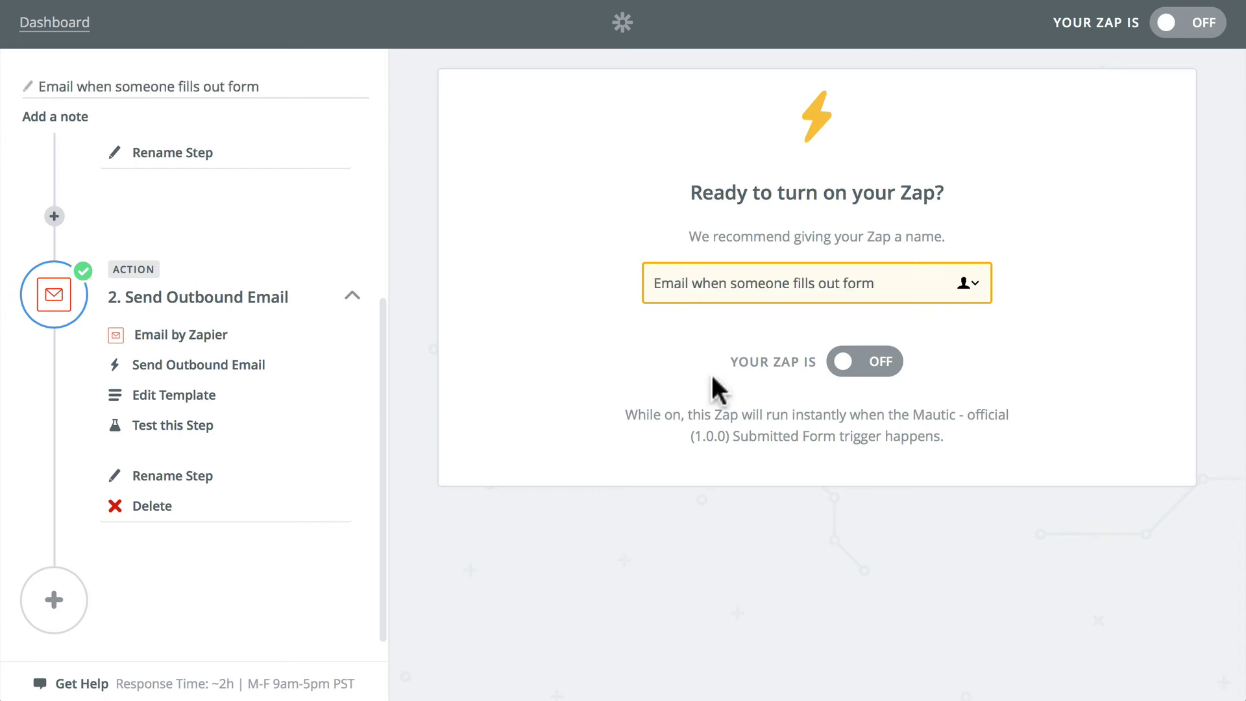
{"action": "left_click", "coordinate": [847, 362]}
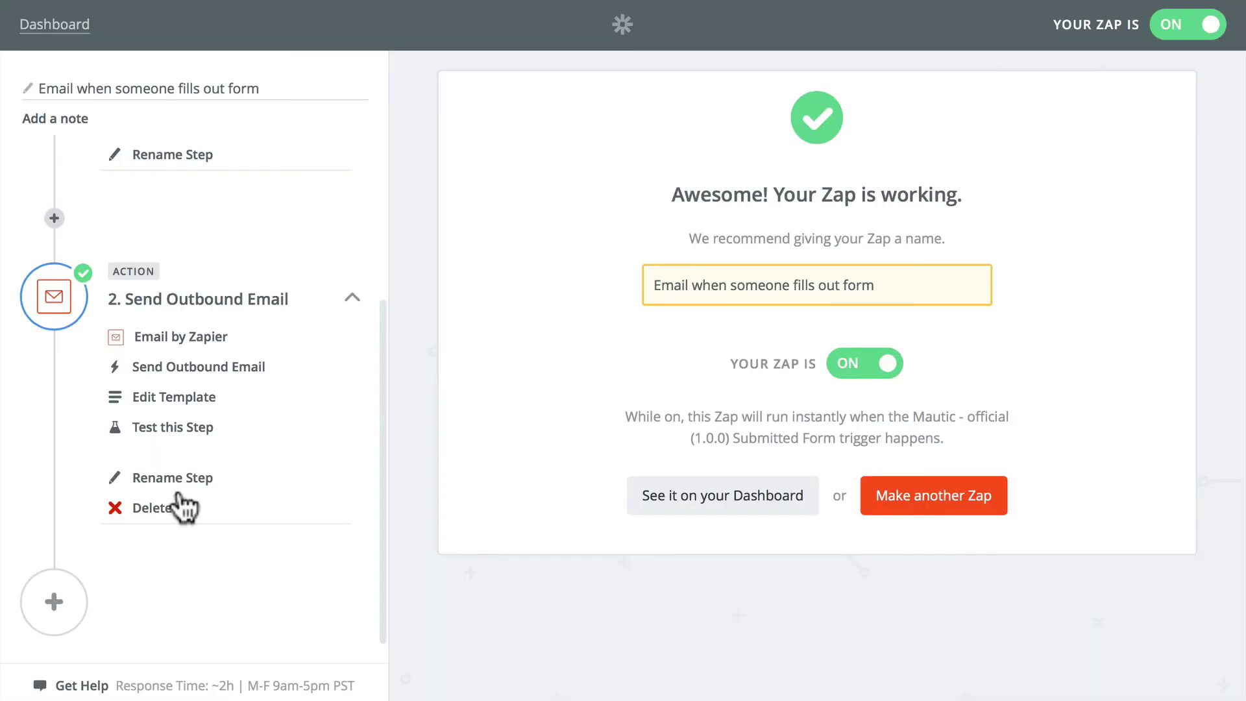
Step: Check the new Zap from the dashboard, then view its successful runs in Task History
{"action": "left_click", "coordinate": [749, 503]}
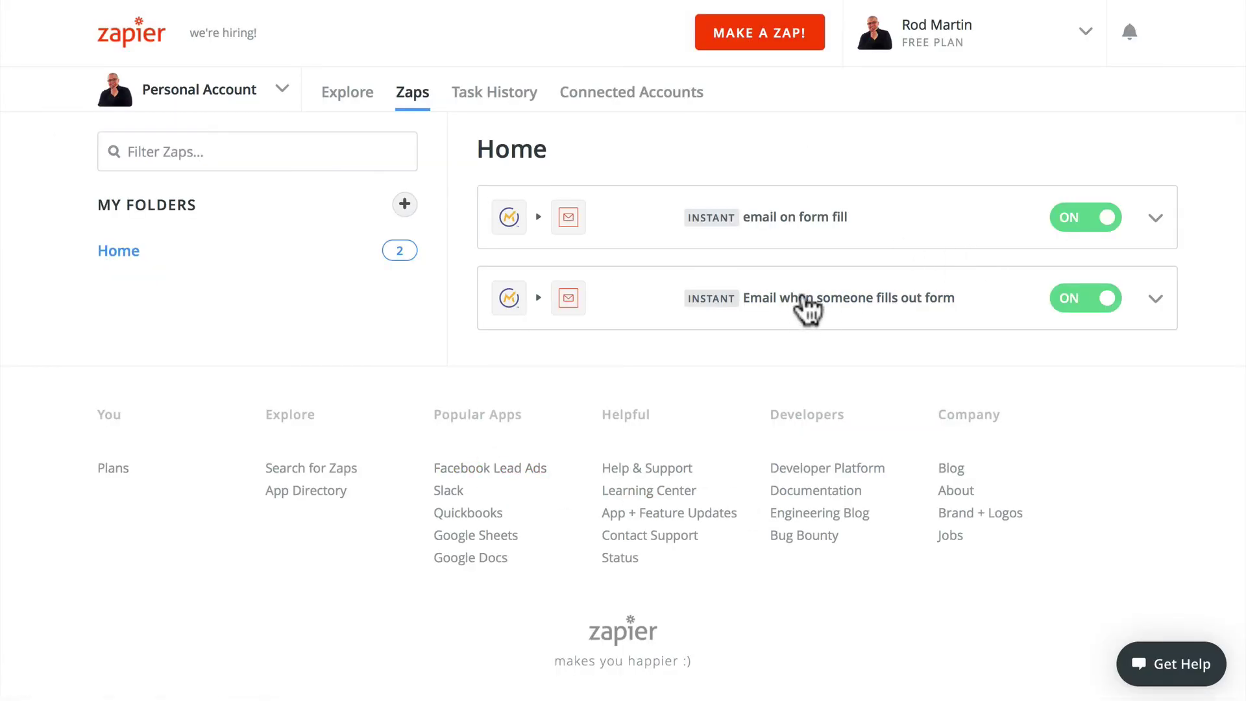
{"action": "left_click", "coordinate": [804, 297]}
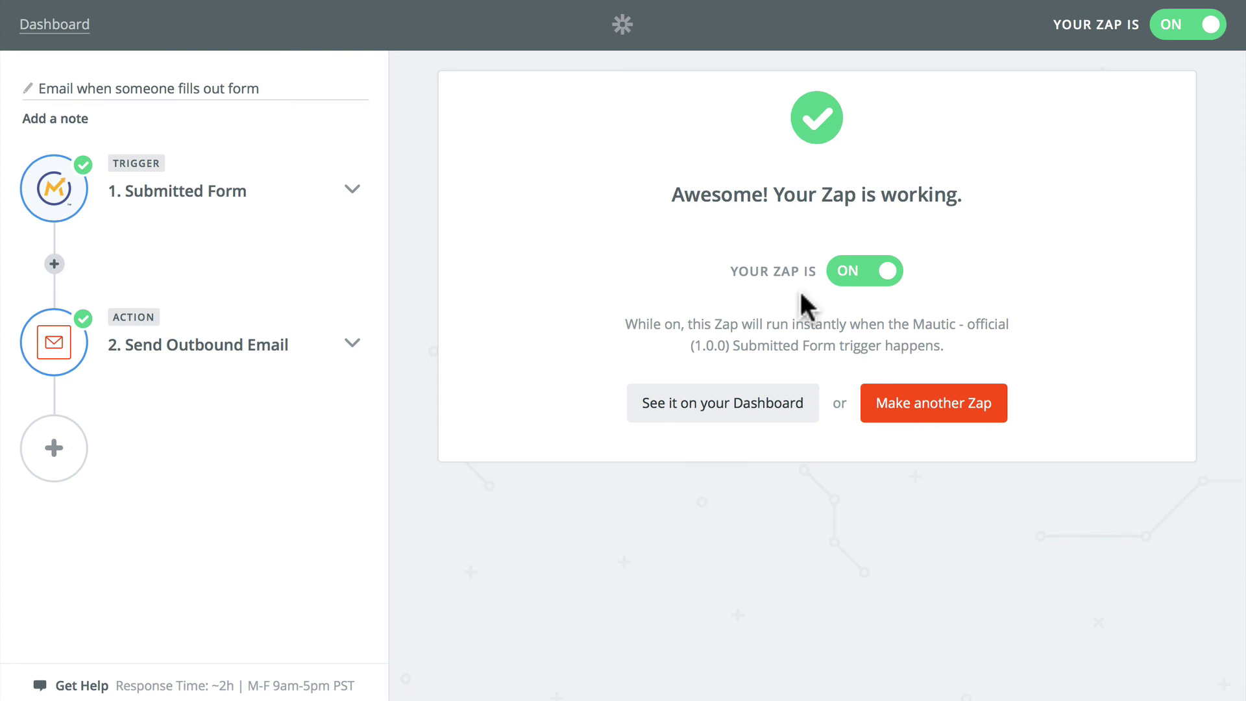
{"action": "left_click", "coordinate": [727, 403]}
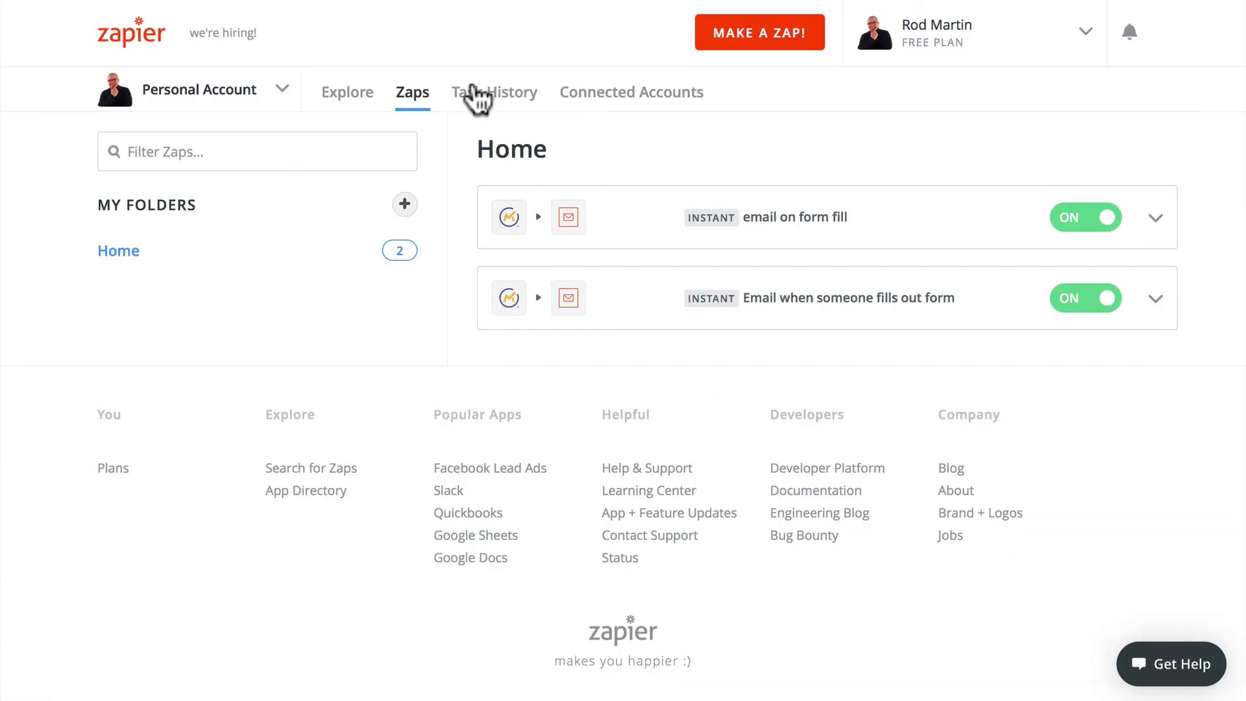
{"action": "left_click", "coordinate": [486, 90]}
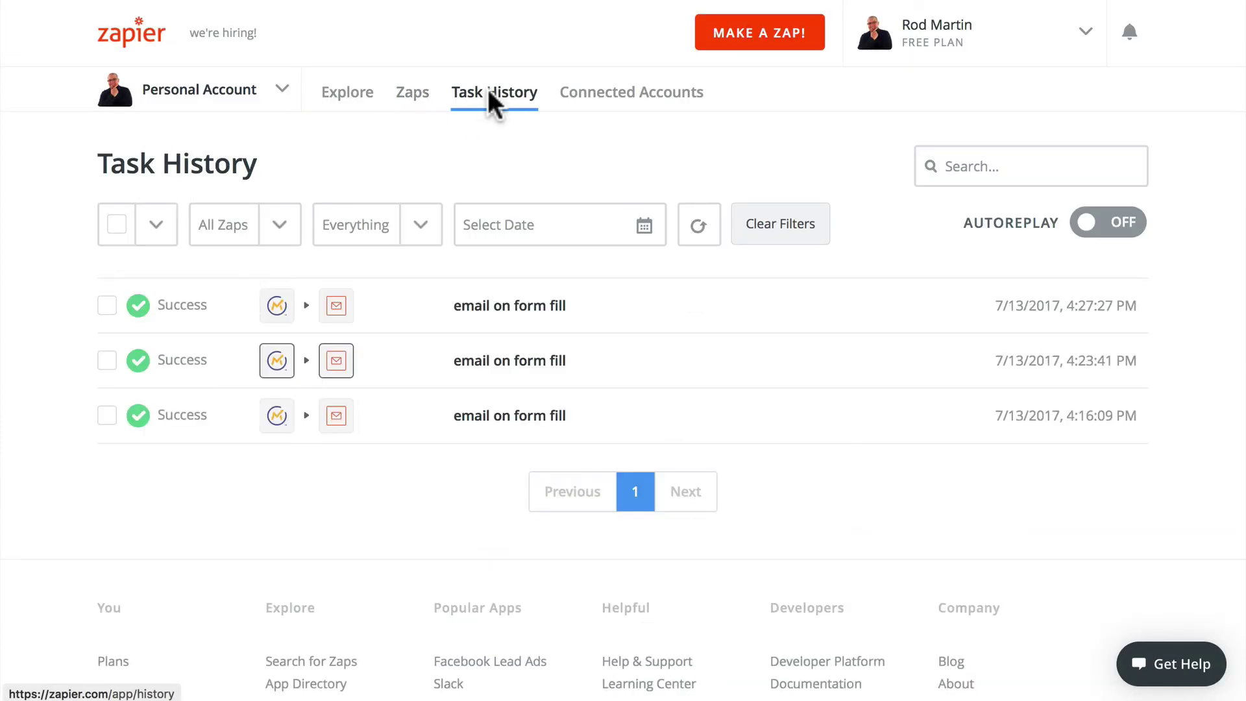